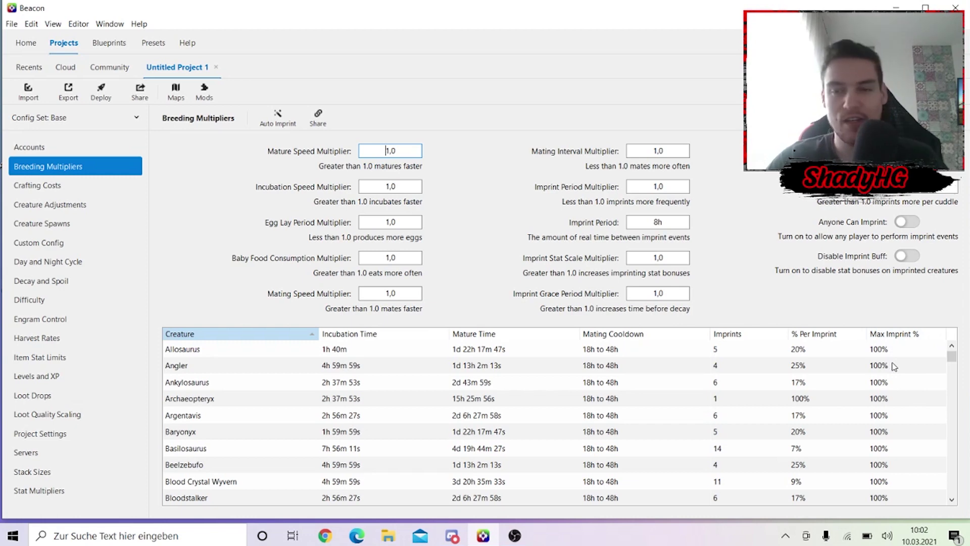
Look through the whole creature table under the breeding multipliers, from the first creature to the last.
scroll(893, 367, down, 20)
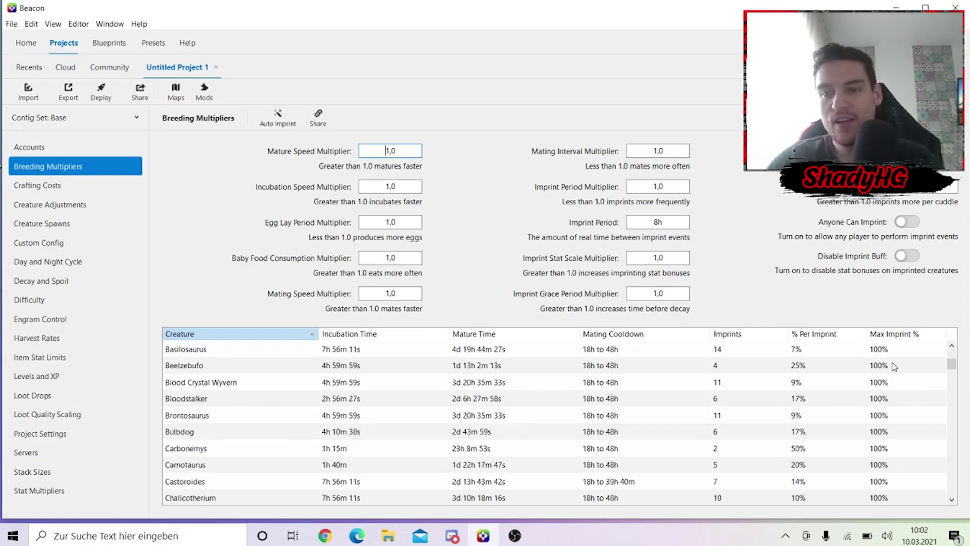
scroll(893, 367, down, 10)
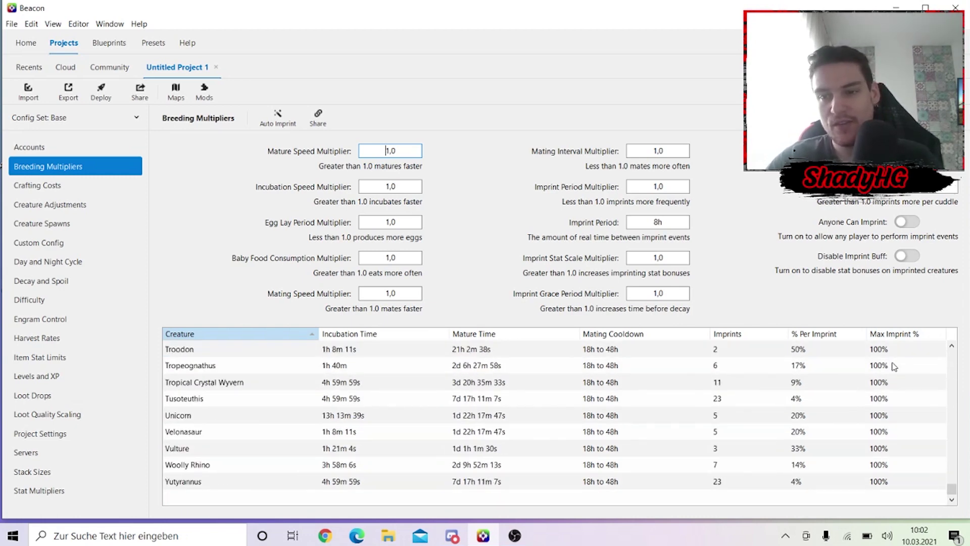
scroll(904, 470, up, 15)
scroll(903, 470, up, 15)
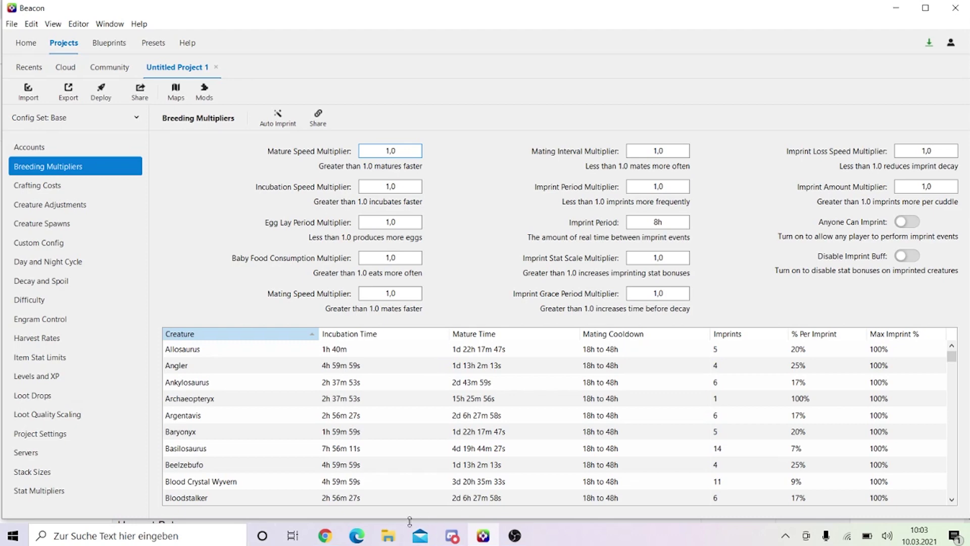
Switch to Chrome, read the Beacon Omni feature comparison including Breeding Multipliers, and return to Beacon.
click(331, 538)
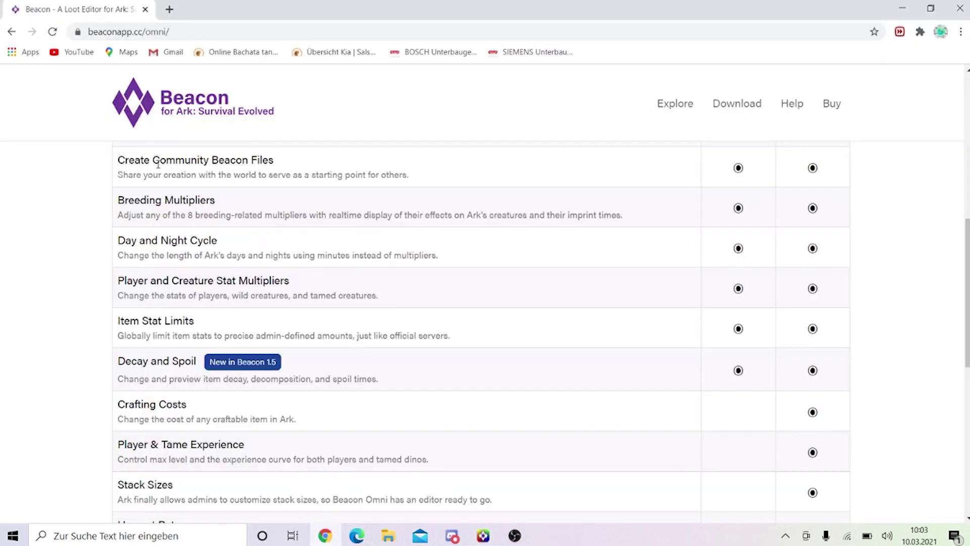
scroll(738, 171, up, 5)
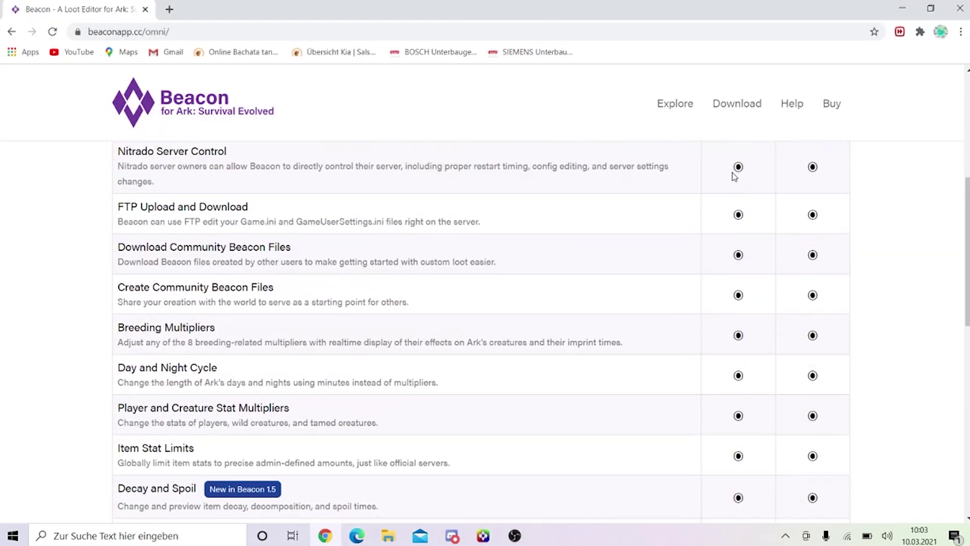
scroll(234, 249, down, 3)
click(483, 536)
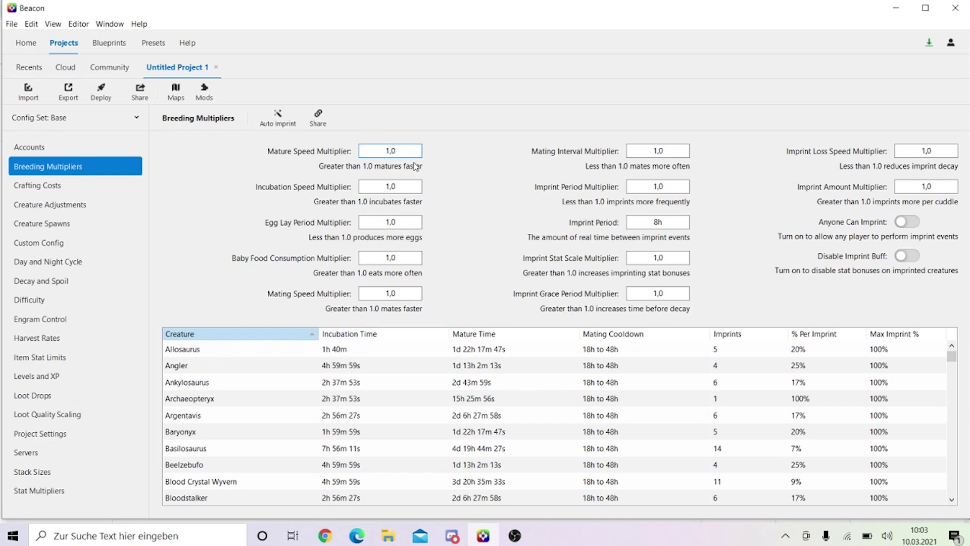
Try a Mature Speed Multiplier of 5,0 and set it back to 1,0.
key(BackSpace)
text(5)
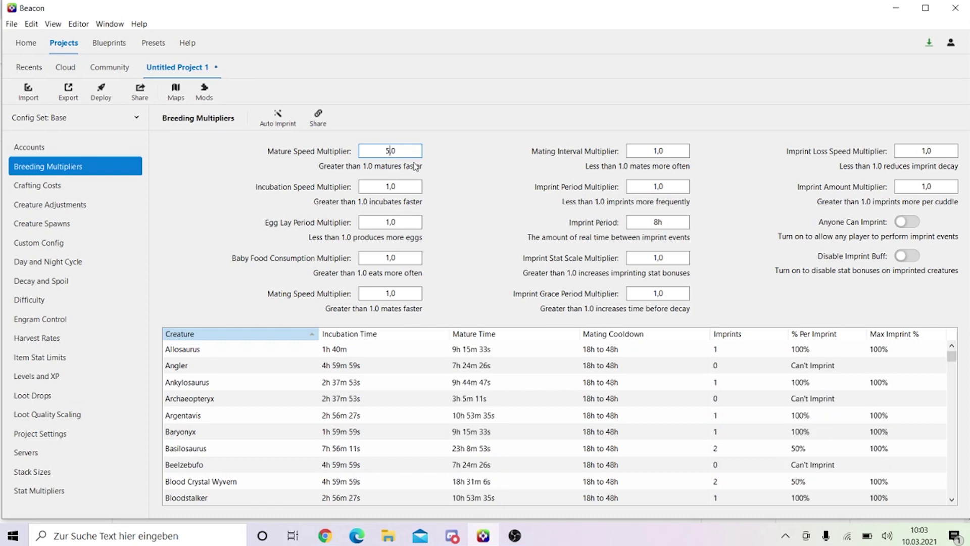
key(BackSpace)
text(1)
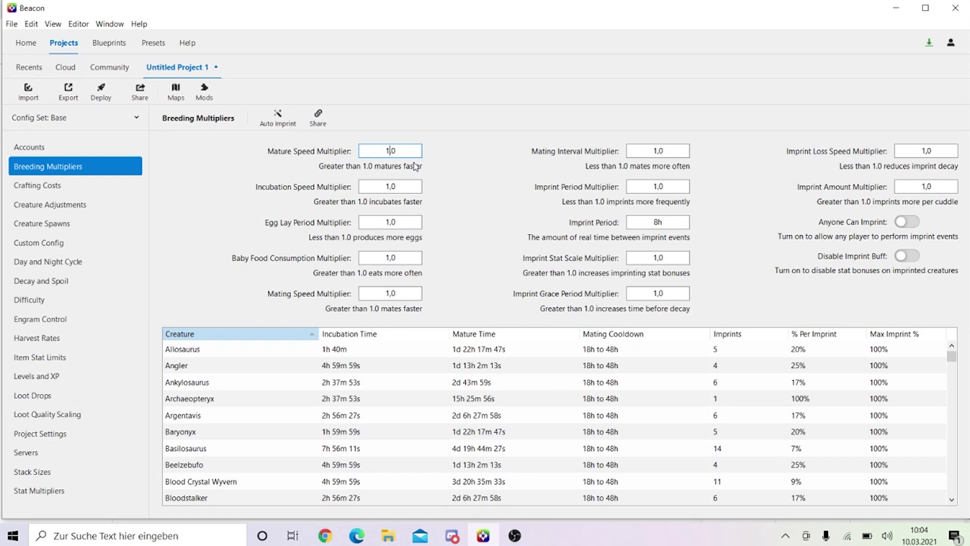
Raise the Mature Speed Multiplier to 5,0, 8,0 and finally 10,0, and review the mature times in the creature table.
key(BackSpace)
text(5)
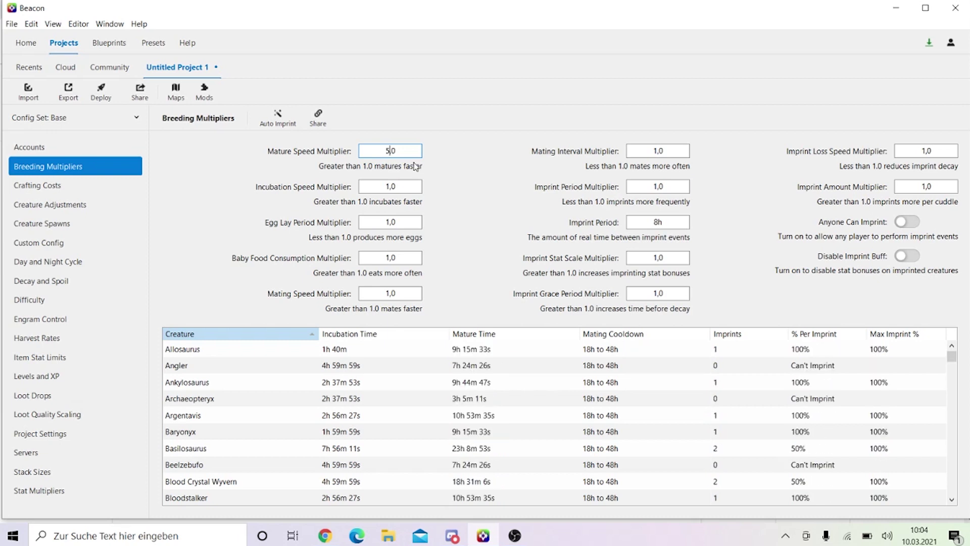
key(BackSpace)
text(8)
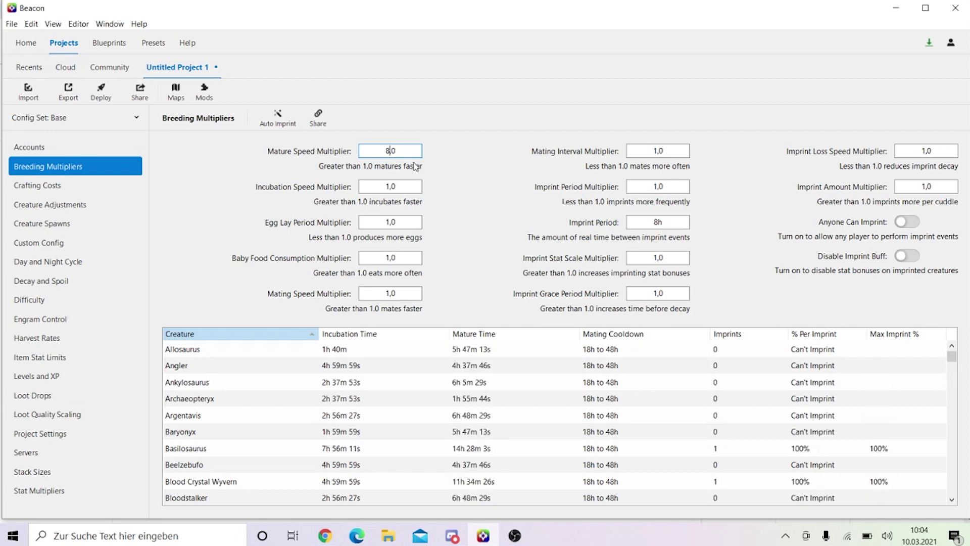
key(BackSpace)
text(10)
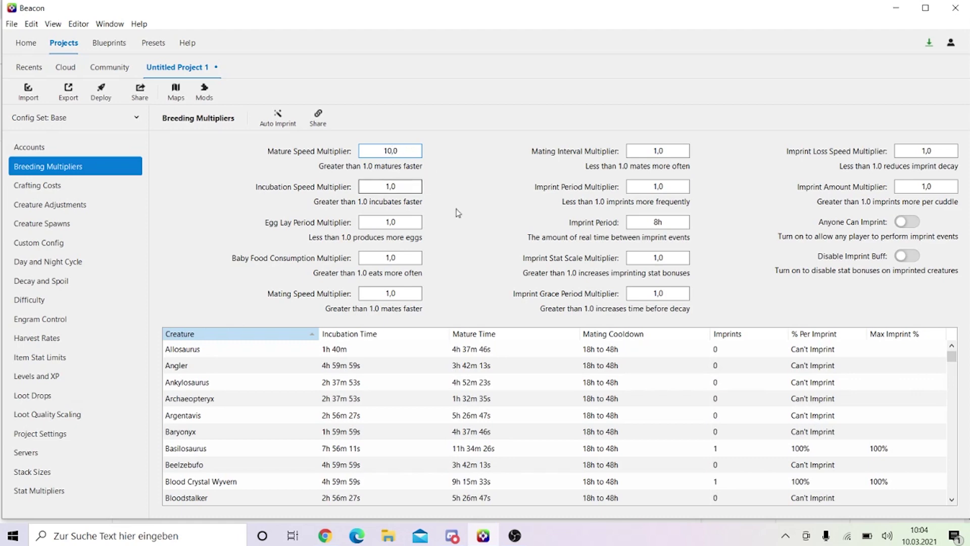
scroll(468, 369, down, 1)
scroll(468, 370, up, 1)
scroll(467, 350, down, 3)
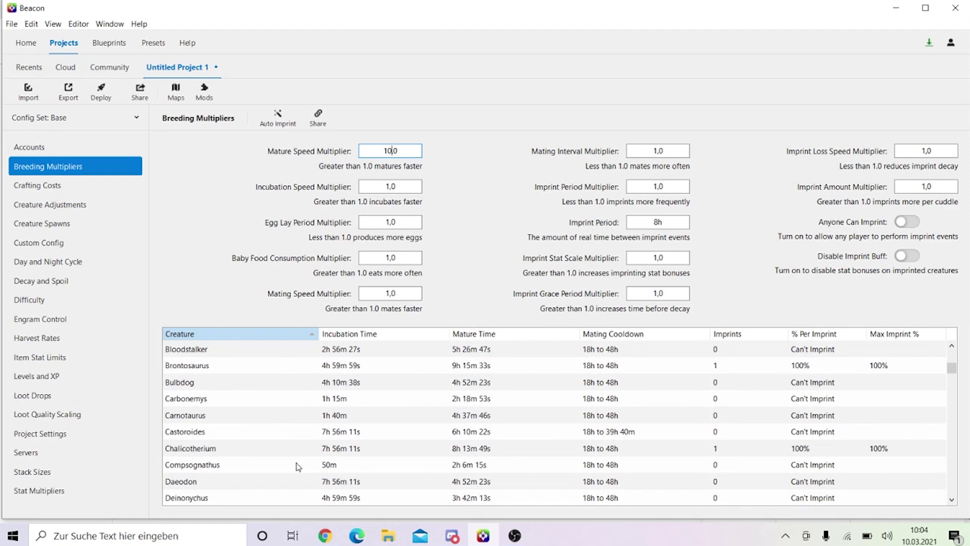
scroll(298, 465, down, 3)
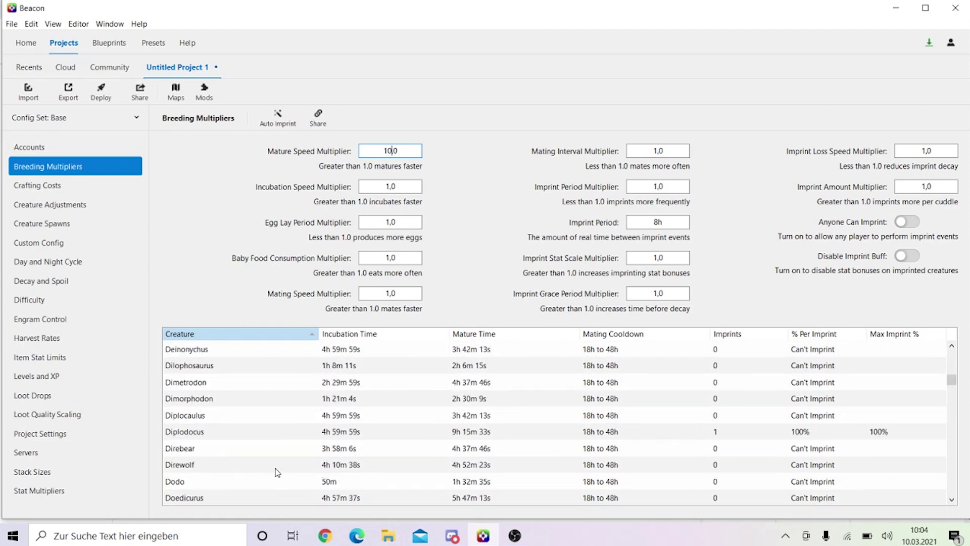
scroll(276, 472, down, 1)
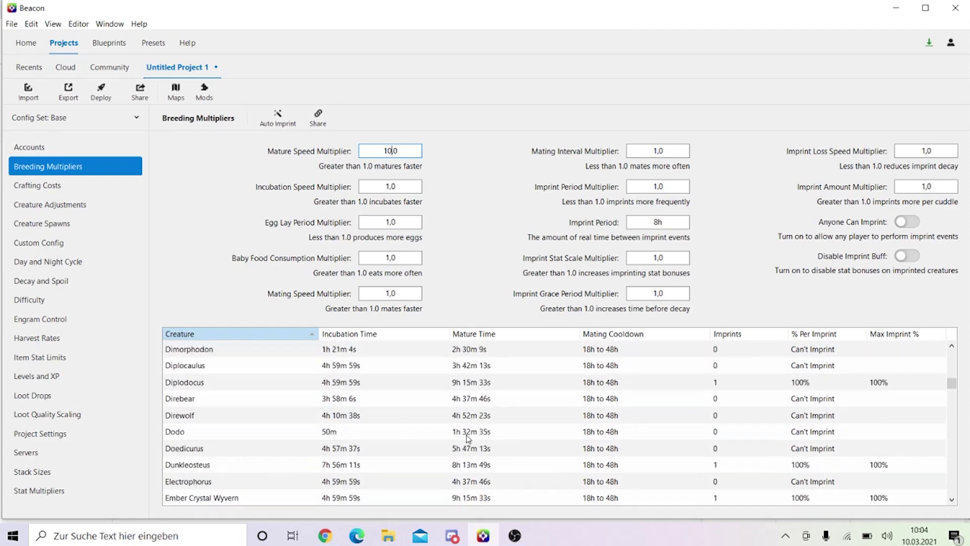
scroll(468, 437, up, 7)
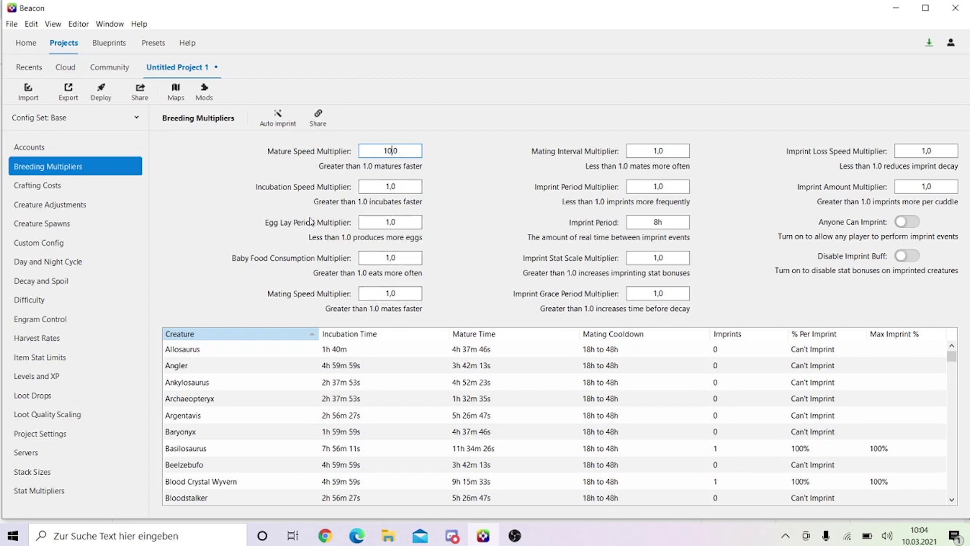
Set the Incubation Speed Multiplier to 10,0 and review the incubation times down the creature table.
click(387, 186)
key(BackSpace)
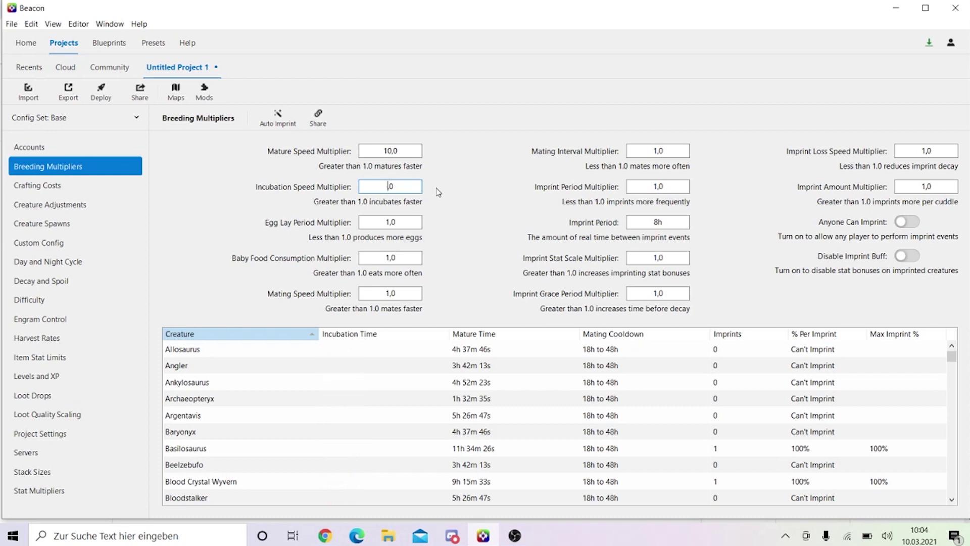
text(2)
key(BackSpace)
text(0)
key(BackSpace)
text(10)
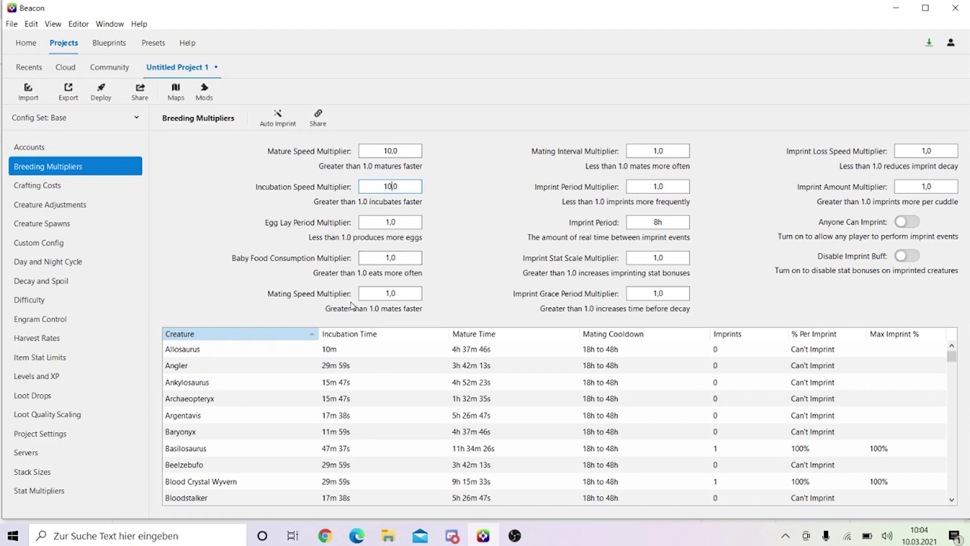
scroll(361, 375, down, 1)
scroll(361, 374, down, 6)
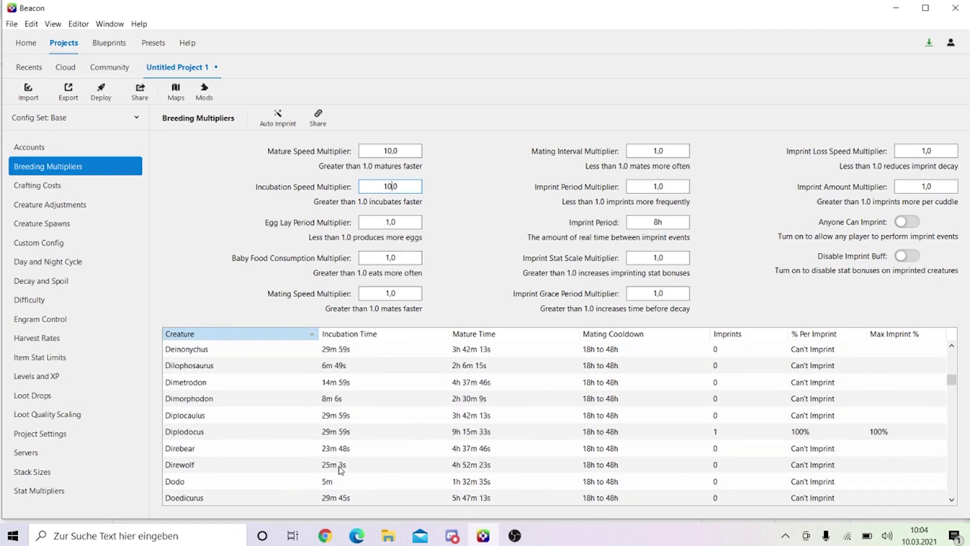
scroll(340, 463, down, 3)
scroll(340, 463, down, 10)
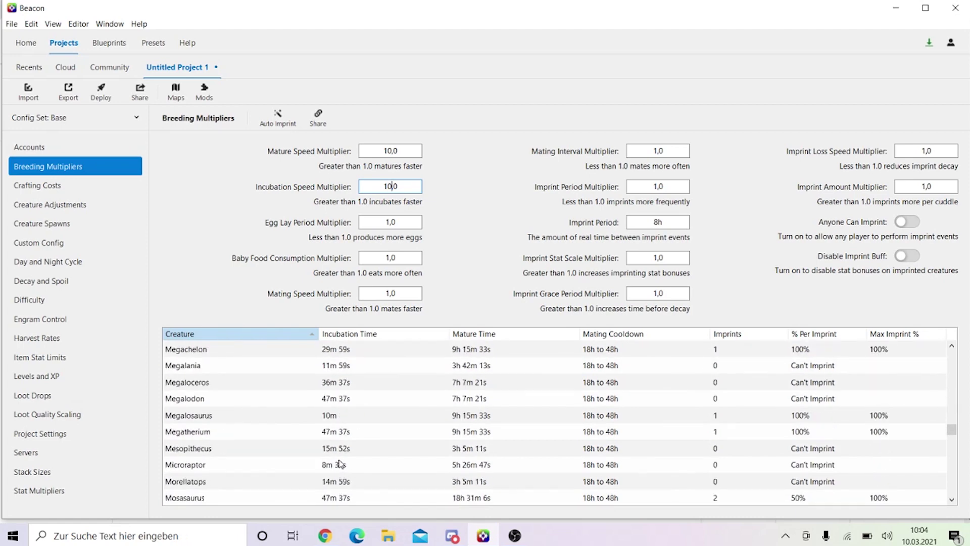
scroll(340, 463, up, 20)
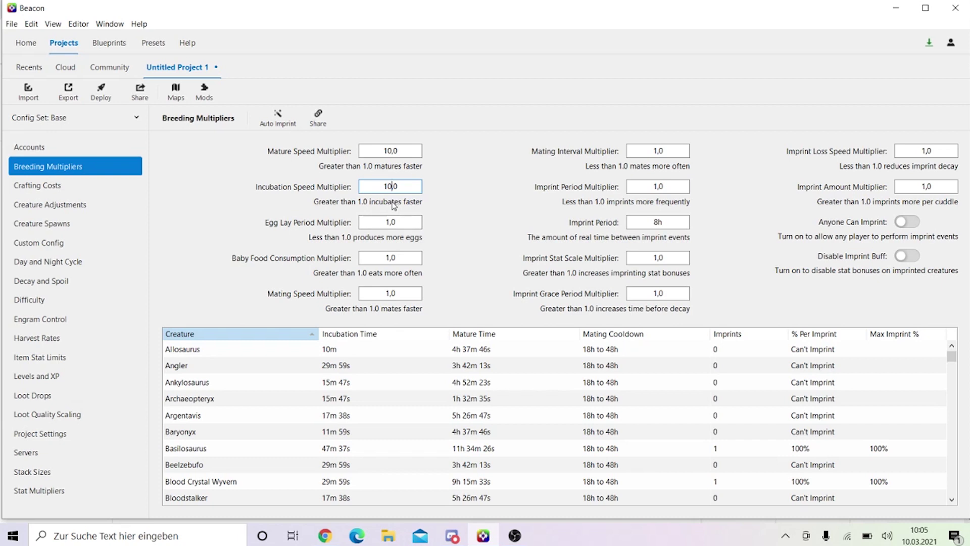
Reduce the Incubation Speed Multiplier to 5,0.
key(BackSpace)
key(BackSpace)
text(5)
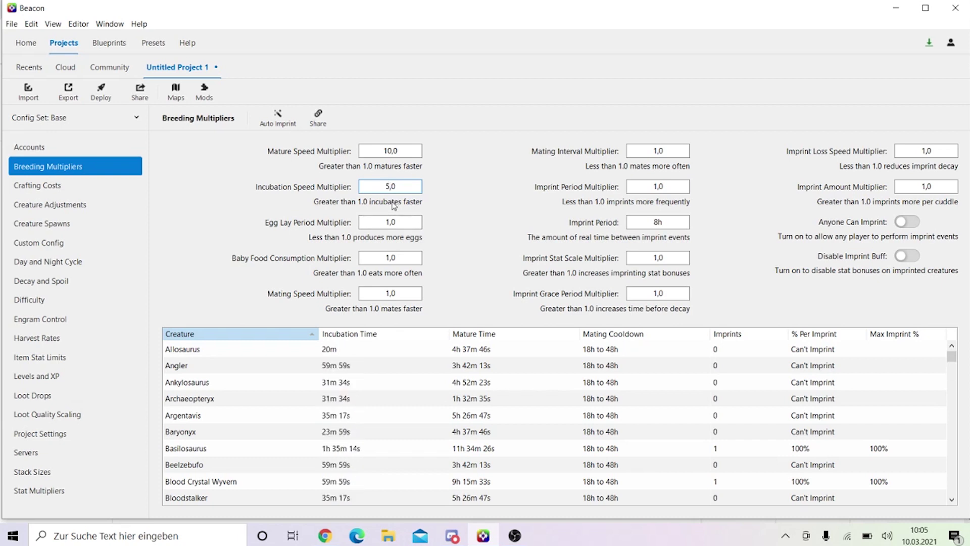
Try a Mature Speed Multiplier of 45,0, settle on 5,0, and review the creatures' imprint values in the table.
click(391, 151)
key(BackSpace)
key(BackSpace)
text(45)
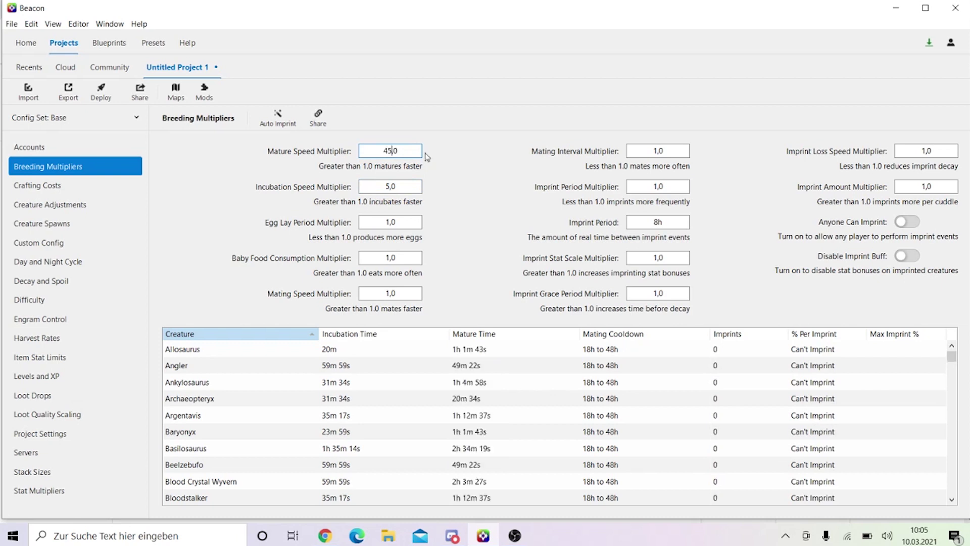
key(BackSpace)
key(BackSpace)
text(5)
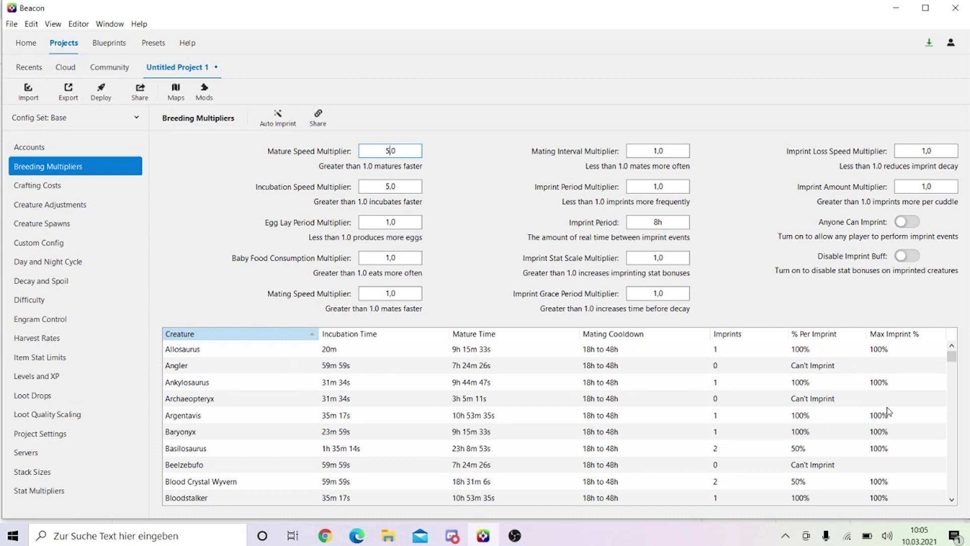
scroll(887, 420, down, 5)
scroll(884, 425, down, 10)
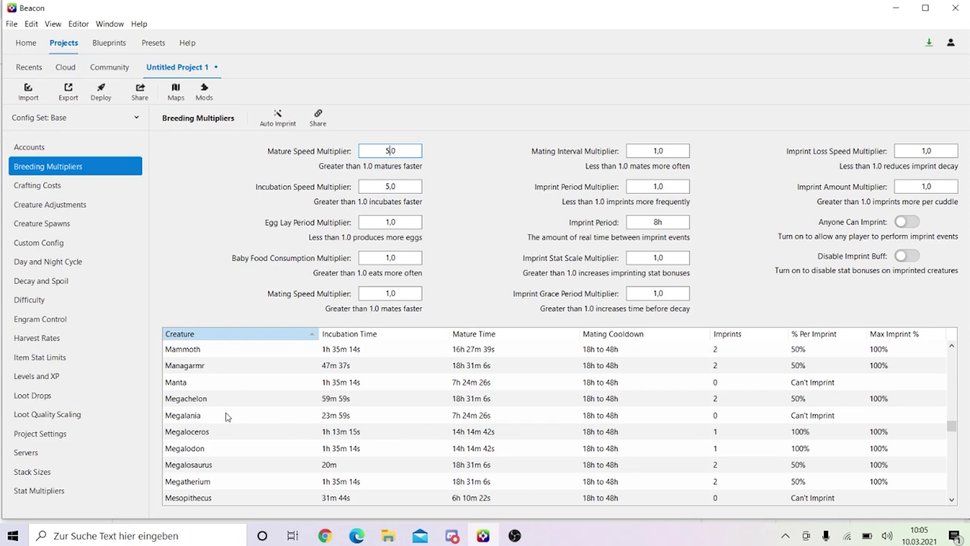
scroll(225, 415, up, 15)
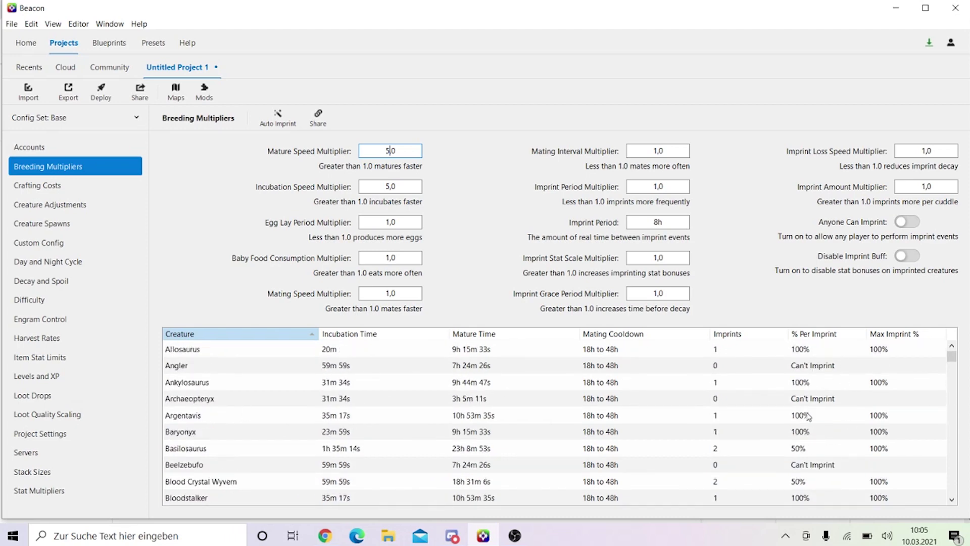
Set both the Egg Lay Period Multiplier and the Mating Speed Multiplier to 5,0.
click(385, 222)
key(Delete)
text(5)
click(387, 293)
text(5,)
Set the Mating Interval Multiplier to 0,9 after trying 5,0, 10,0 and 0,5.
click(655, 152)
text(5)
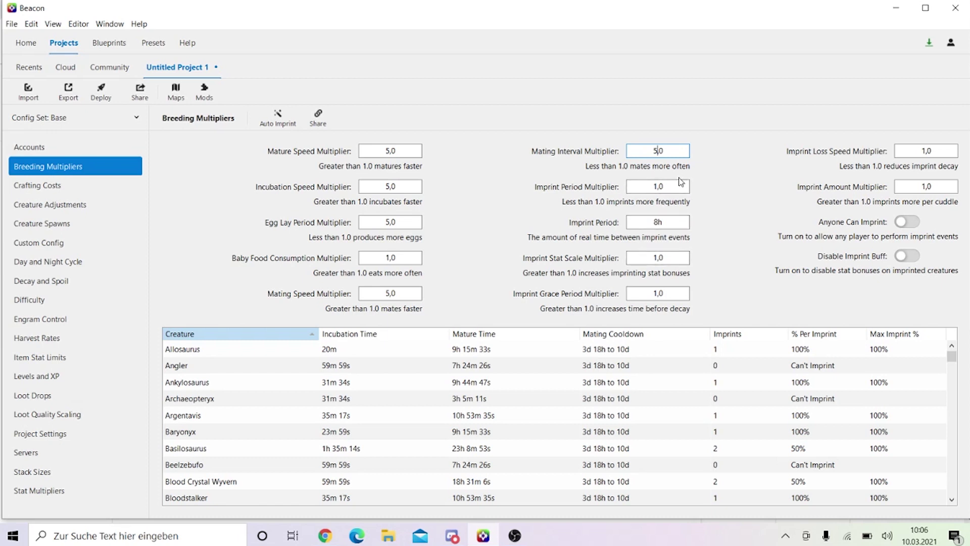
key(BackSpace)
text(10)
key(BackSpace)
key(BackSpace)
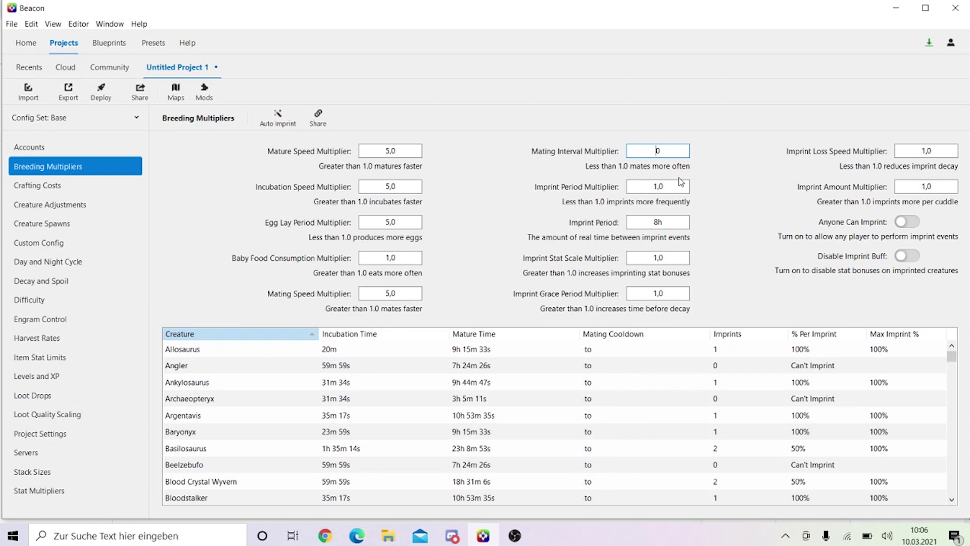
text(,5)
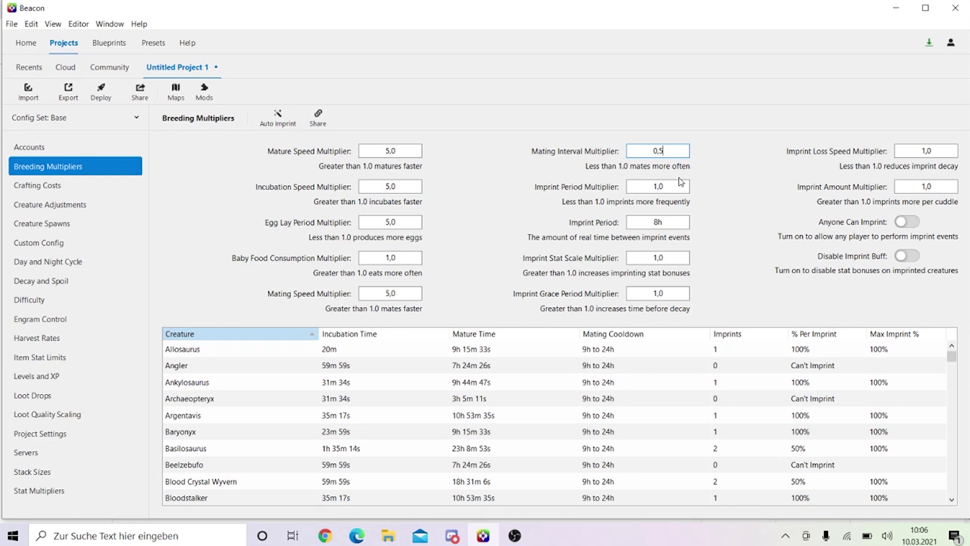
key(BackSpace)
text(9)
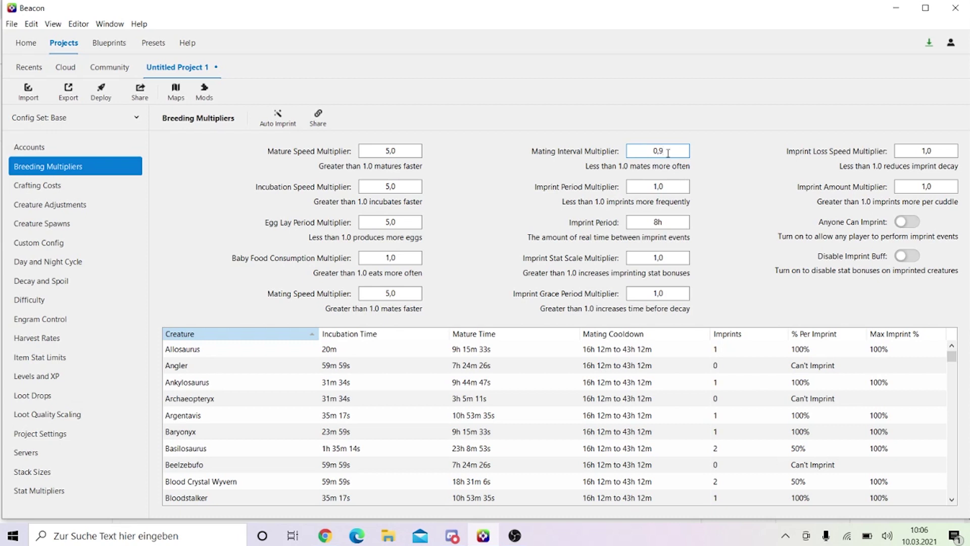
Try an Imprint Period Multiplier of 5,0 and set it back to 1,0.
click(656, 185)
key(Right)
key(BackSpace)
text(5)
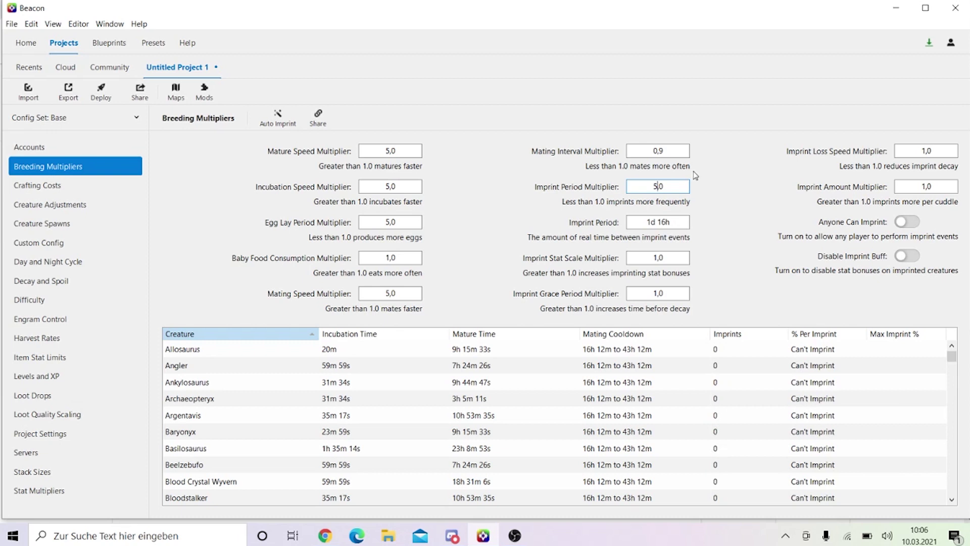
key(BackSpace)
text(1)
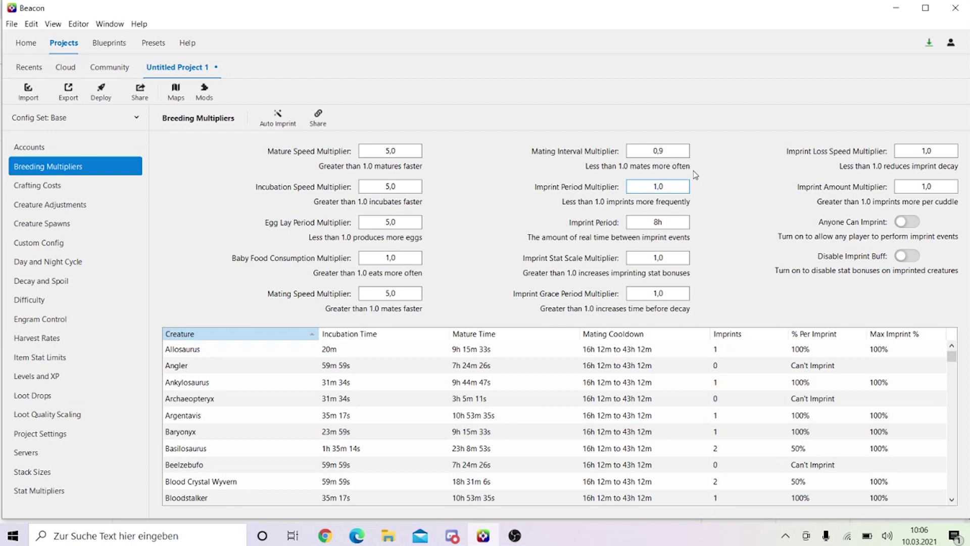
Try an Imprint Period Multiplier of 0,5, then restore it to 1.
key(BackSpace)
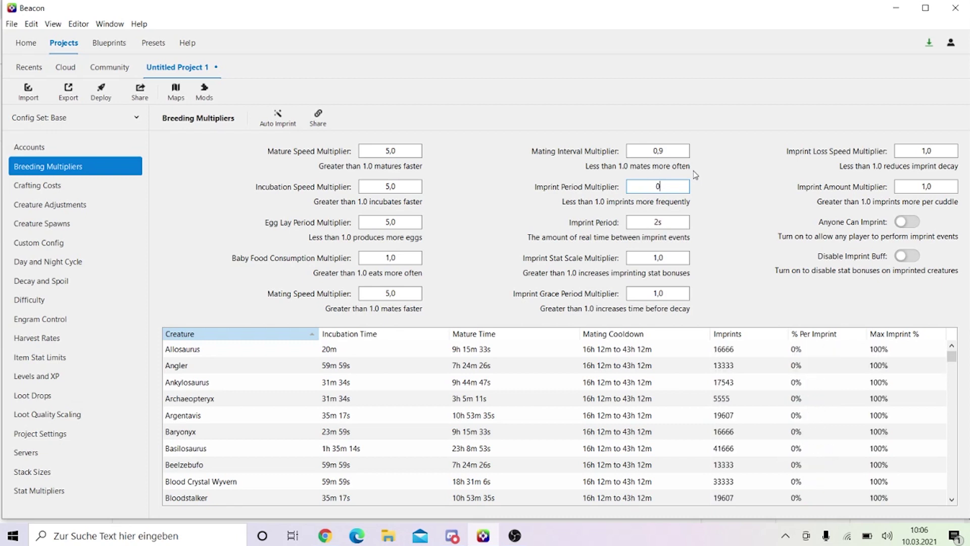
text(,5)
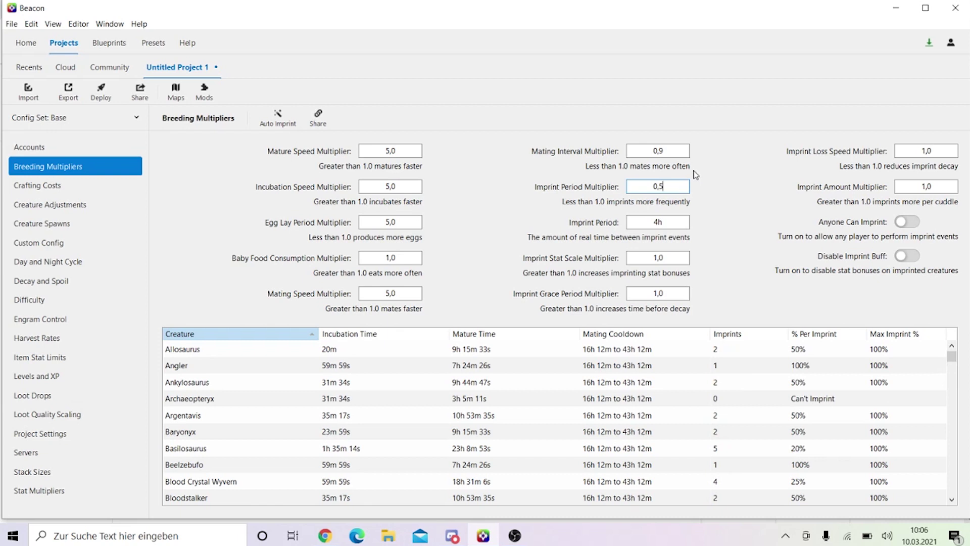
key(BackSpace)
key(BackSpace)
key(BackSpace)
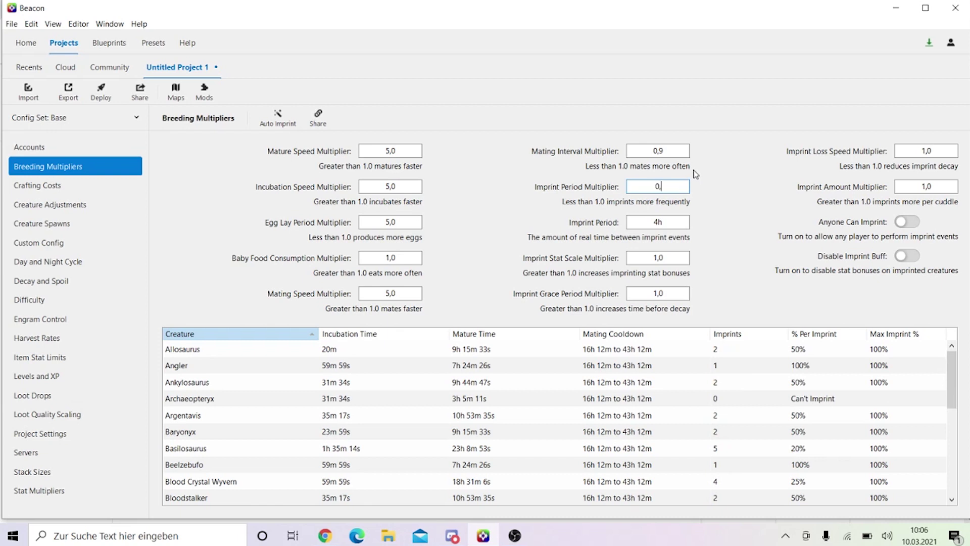
text(1)
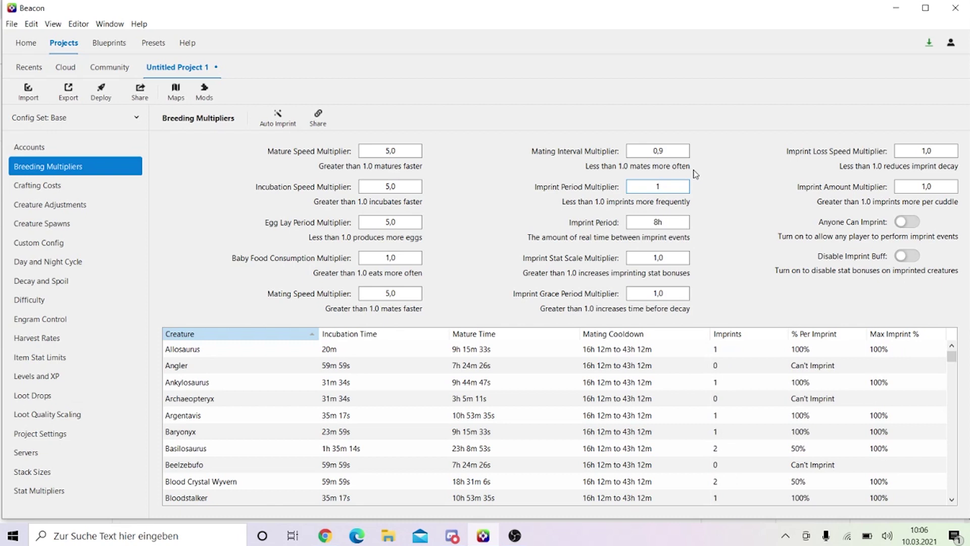
Try an Imprint Period Multiplier of 0,5, and shorten the Imprint Period to 2h.
text(0)
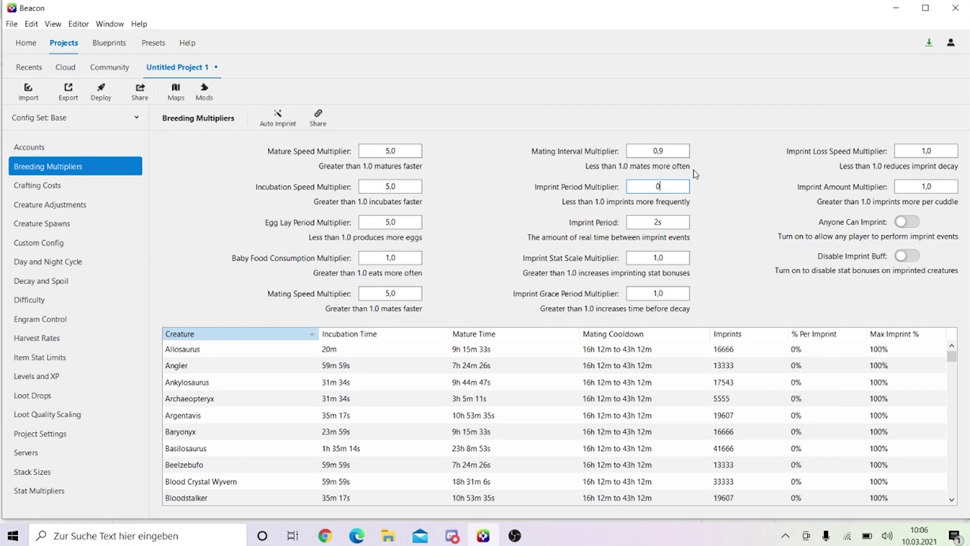
text(,5)
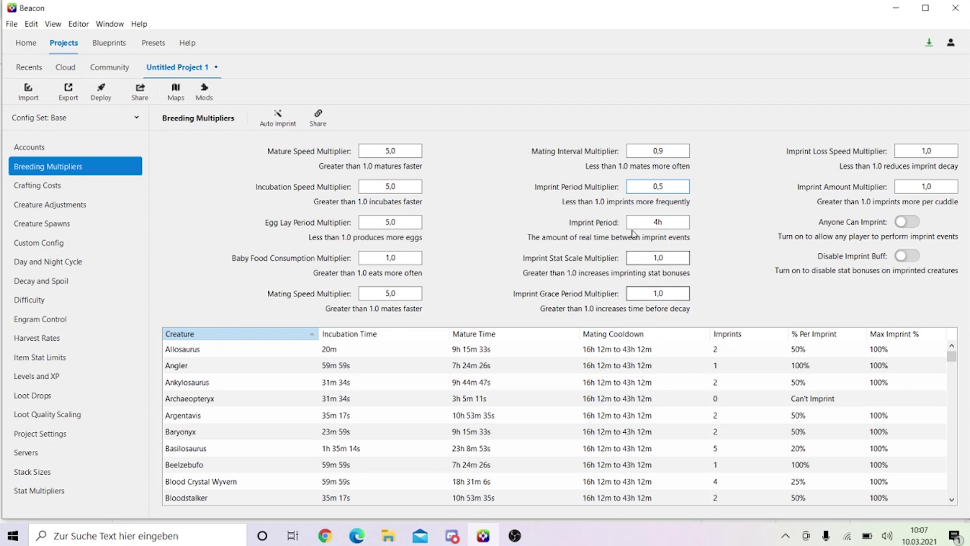
click(683, 224)
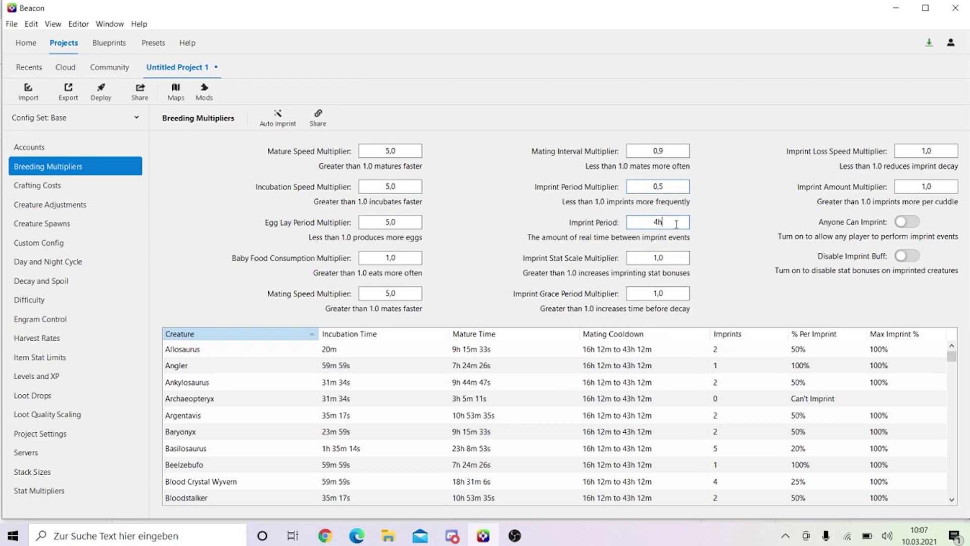
key(BackSpace)
text(2)
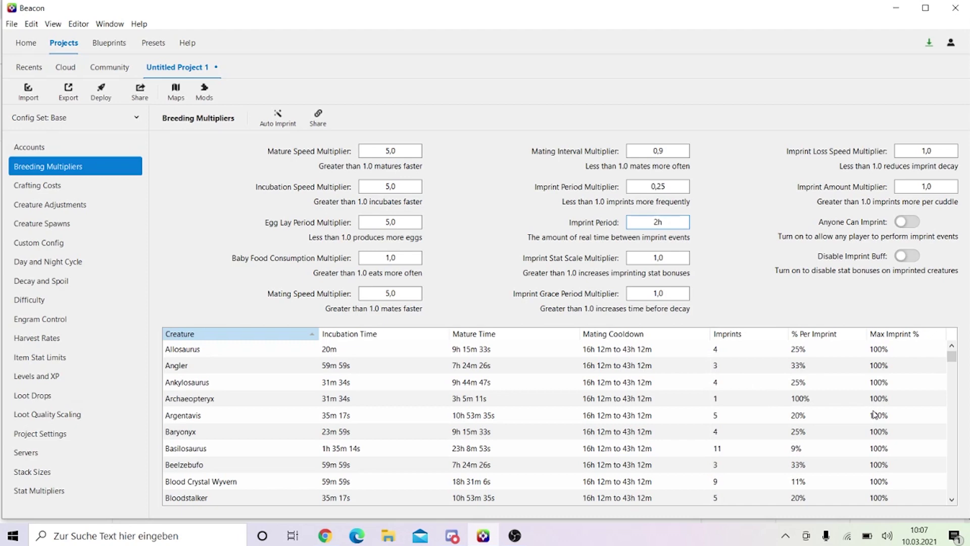
Check the imprint columns throughout the creature table and set the Imprint Period back to 8h.
scroll(854, 411, down, 20)
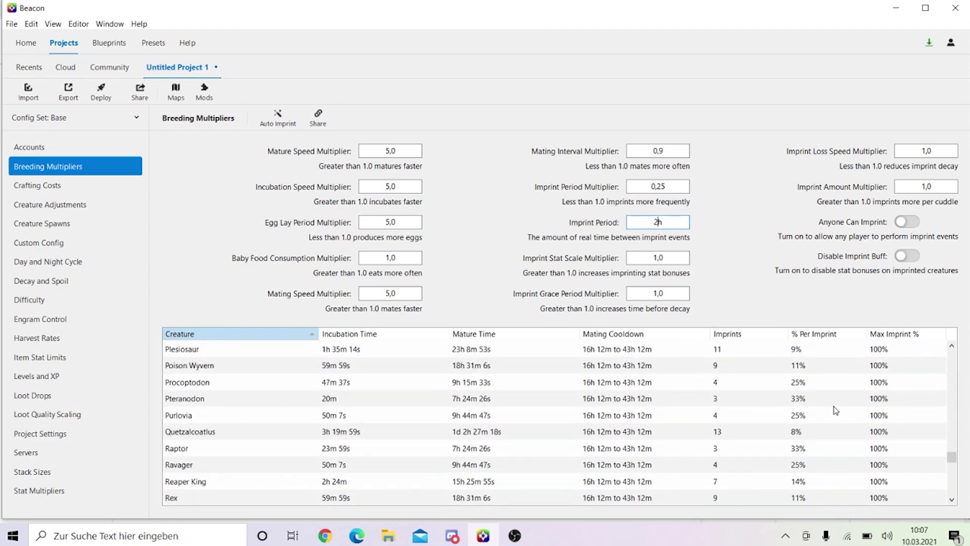
scroll(836, 411, down, 5)
scroll(833, 411, up, 20)
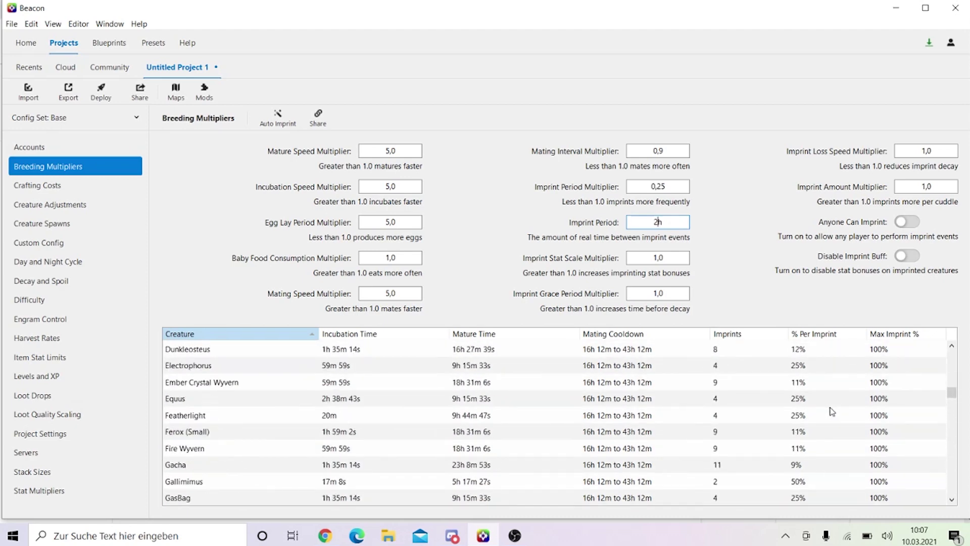
scroll(832, 412, up, 10)
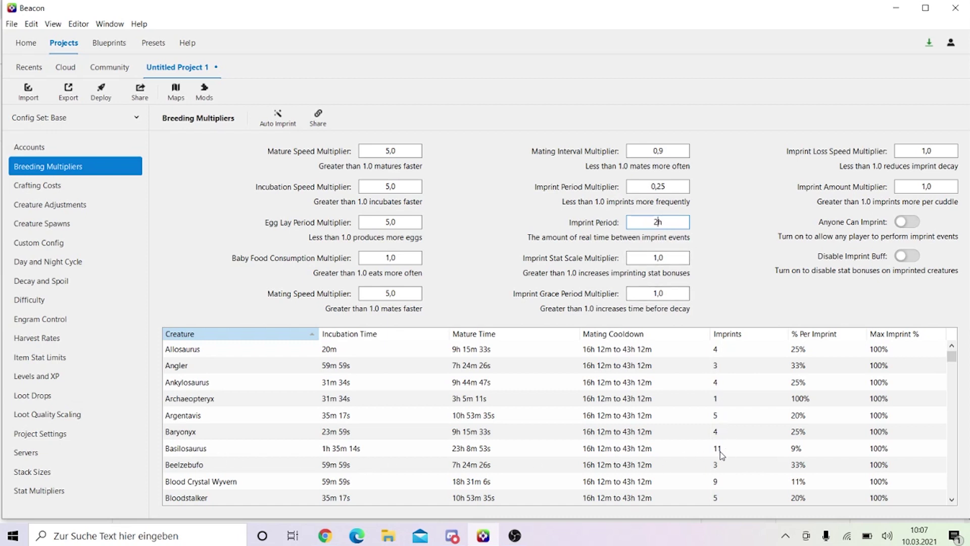
key(BackSpace)
text(8)
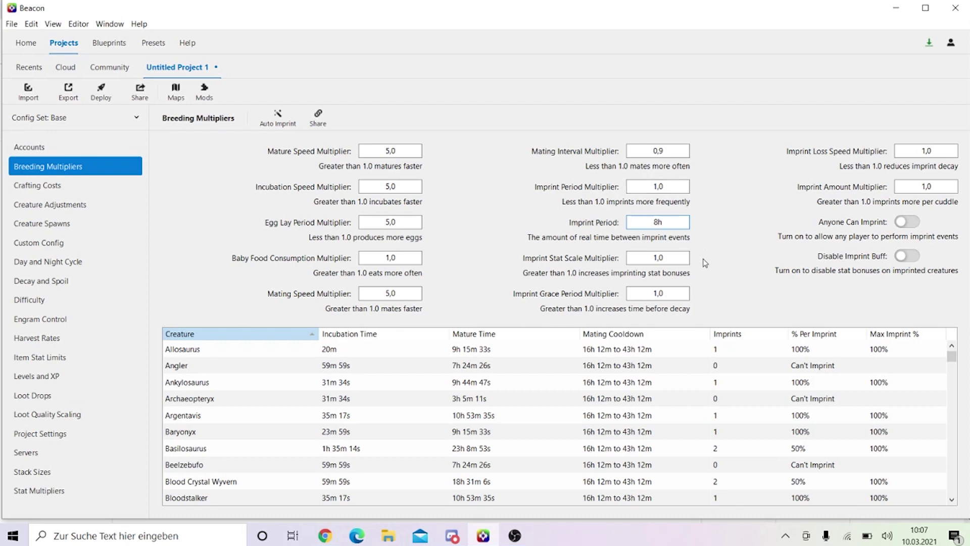
Set both the Imprint Stat Scale Multiplier and the Imprint Amount Multiplier to 5,0.
click(655, 258)
key(BackSpace)
key(BackSpace)
text(5)
click(922, 186)
key(BackSpace)
text(5)
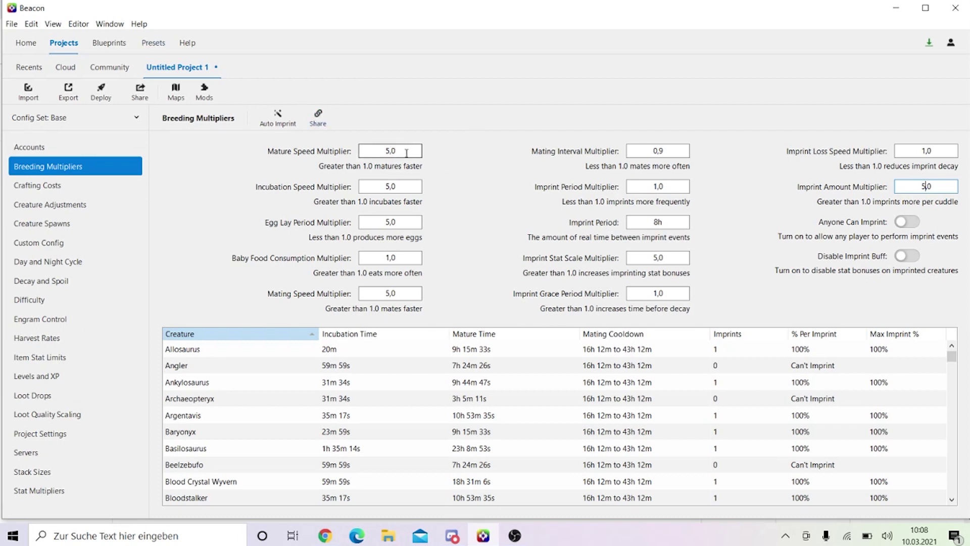
Review the incubation times and the percentage per imprint for all creatures in the table.
scroll(384, 362, down, 20)
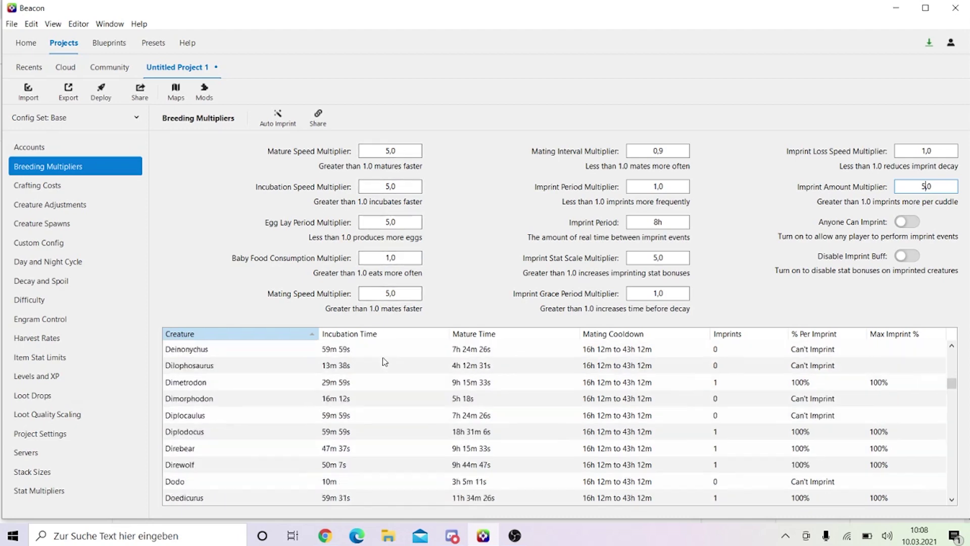
scroll(384, 357, down, 8)
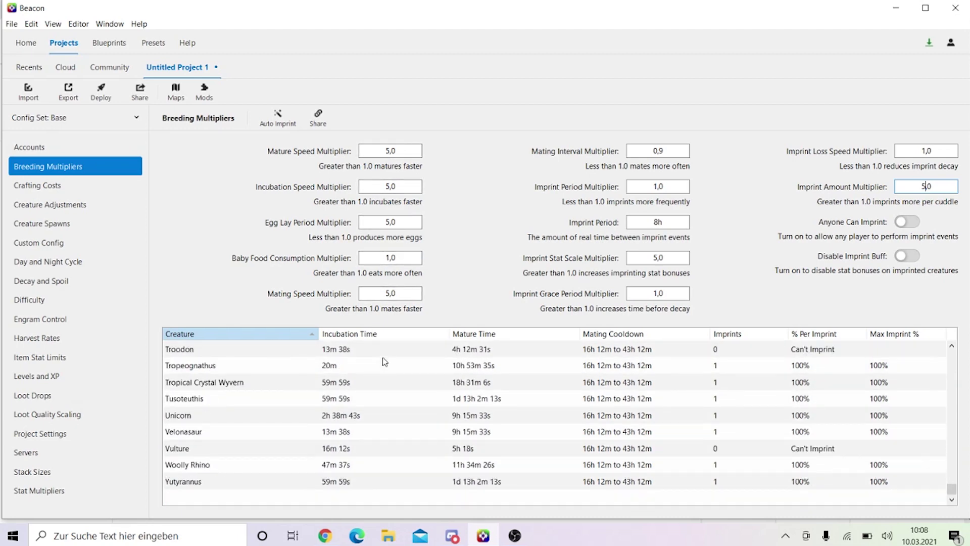
scroll(383, 357, up, 20)
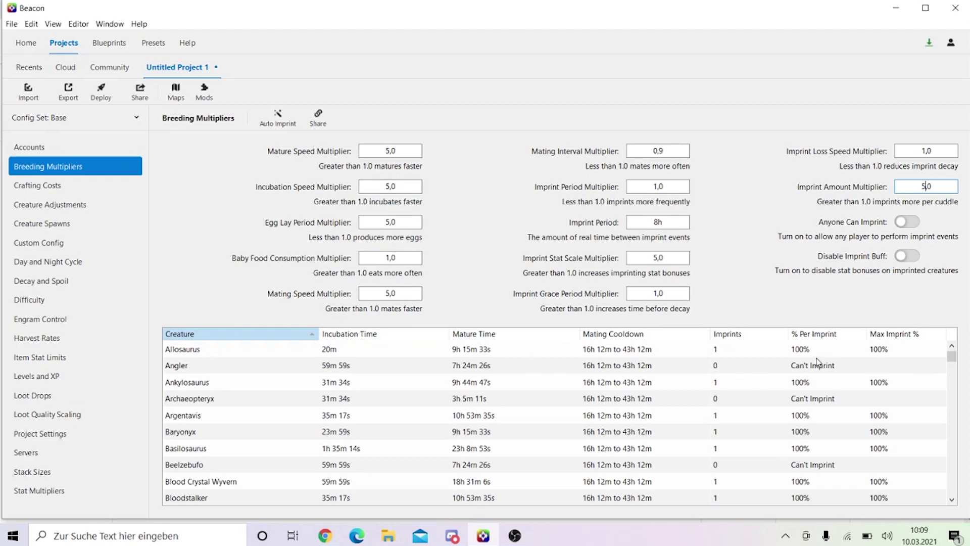
scroll(821, 384, down, 15)
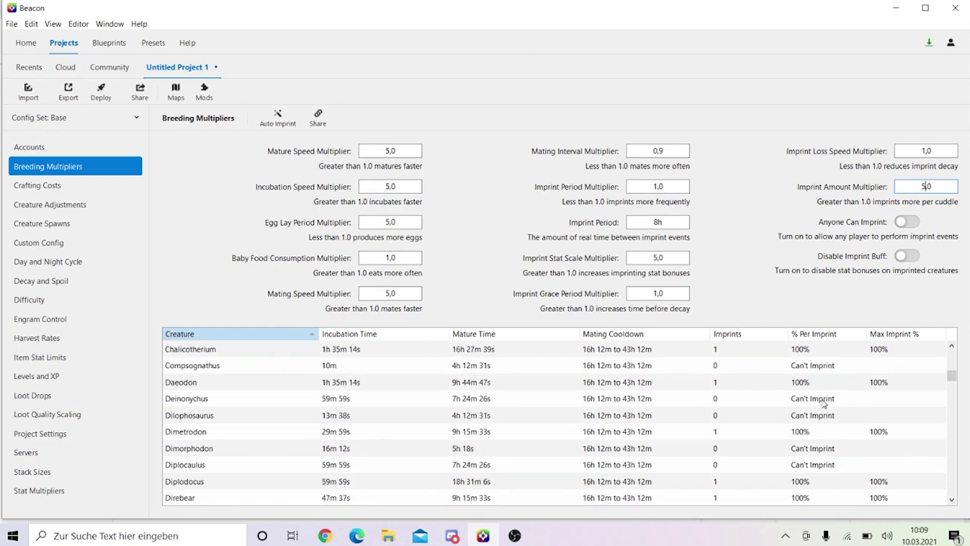
scroll(823, 402, down, 10)
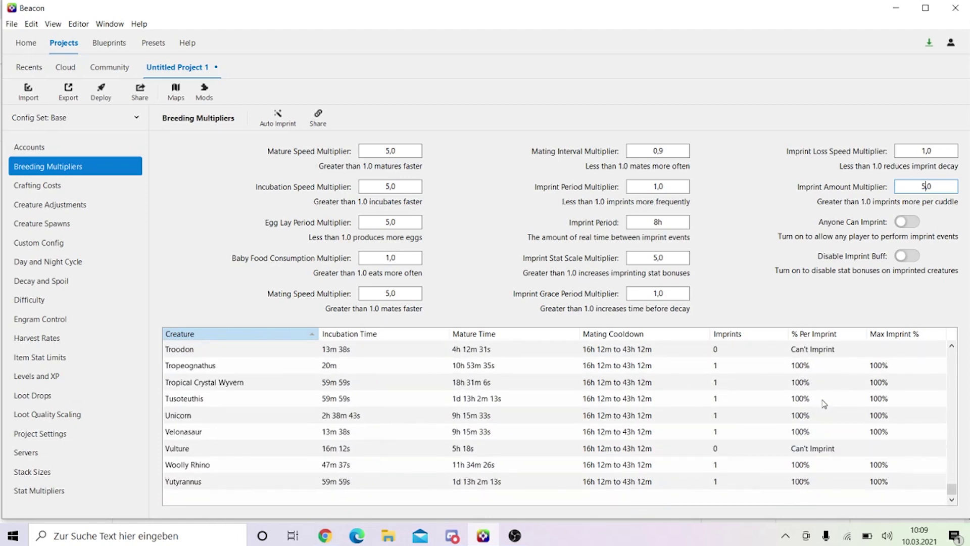
scroll(829, 396, up, 20)
scroll(835, 389, up, 20)
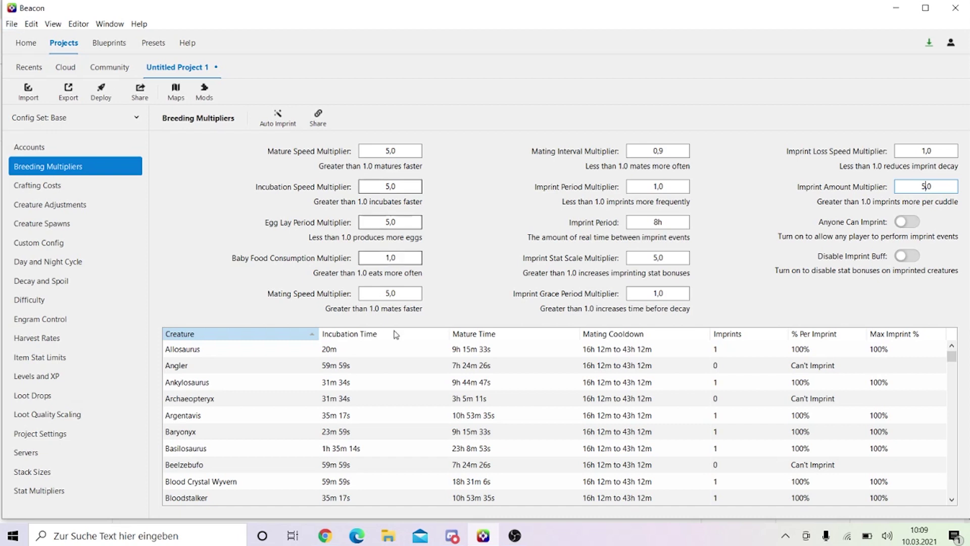
Open the project export and examine the ServerSettings entries in GameUserSettings.ini.
click(12, 24)
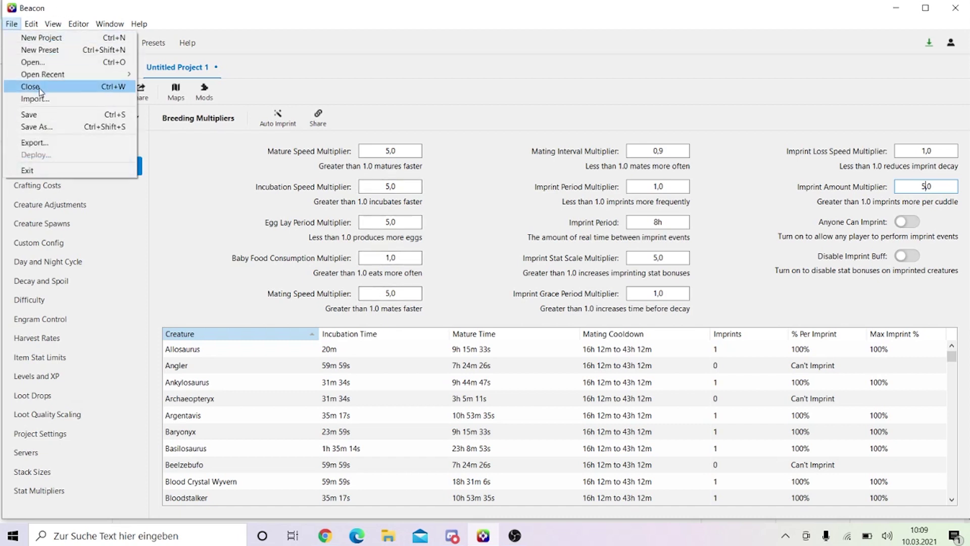
click(78, 142)
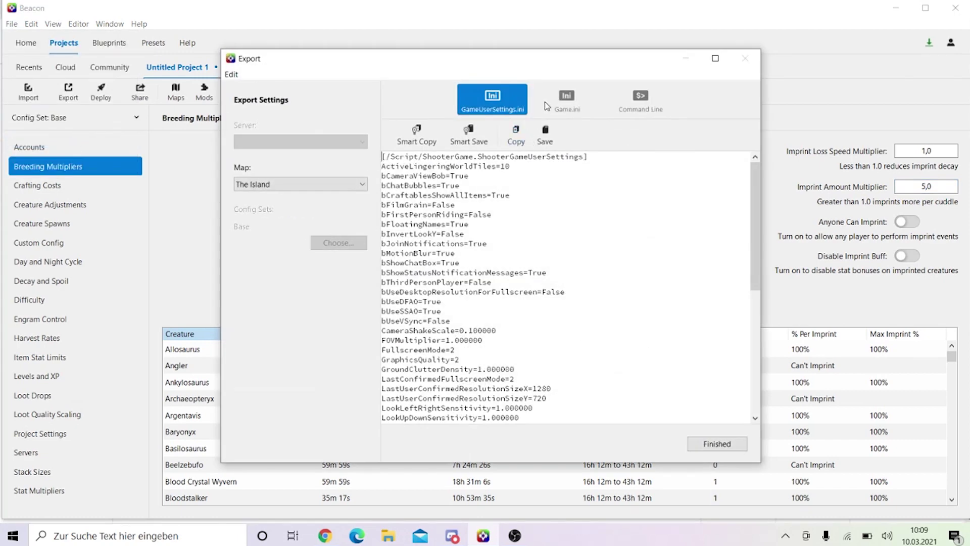
click(573, 101)
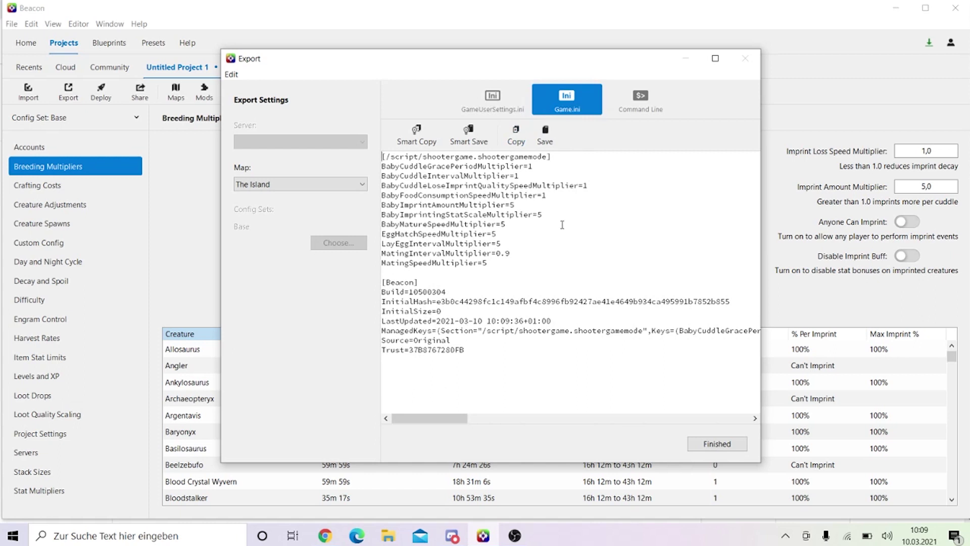
click(512, 99)
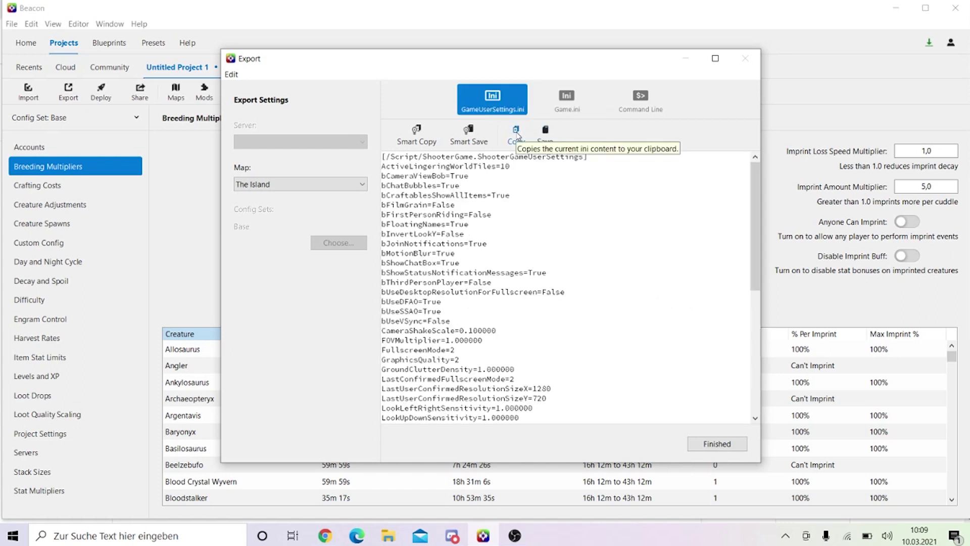
scroll(513, 248, down, 2)
scroll(514, 248, down, 7)
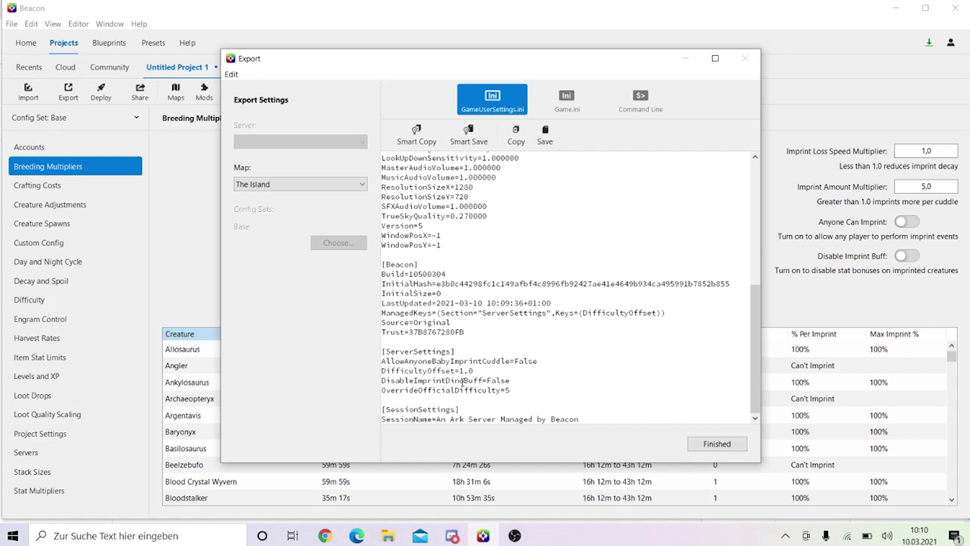
drag(515, 390, 380, 362)
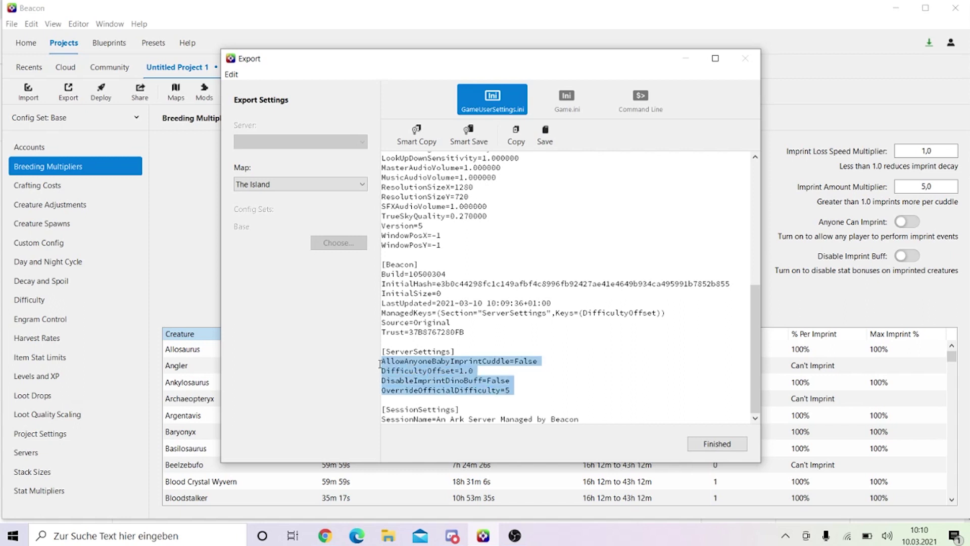
click(527, 374)
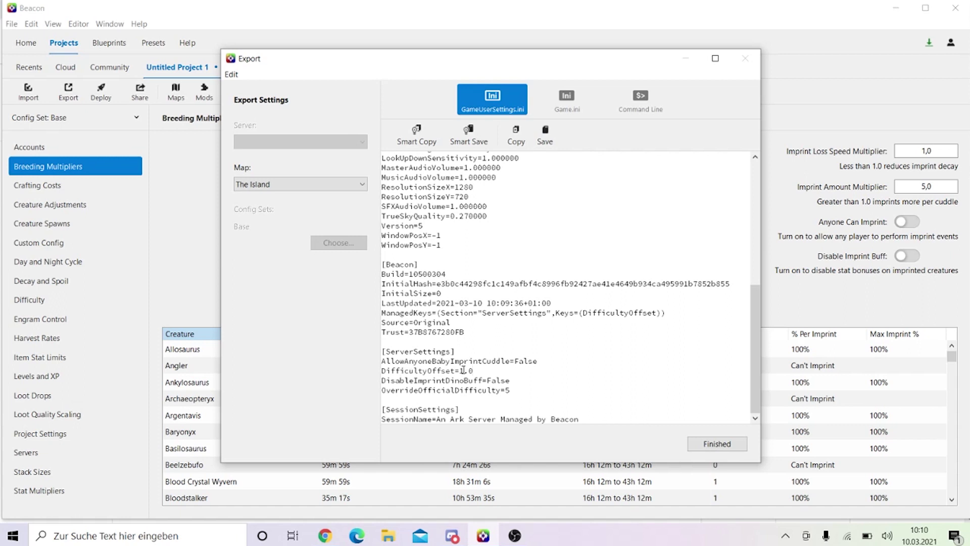
Highlight the breeding multiplier lines in the exported Game.ini for review and close the export.
click(562, 106)
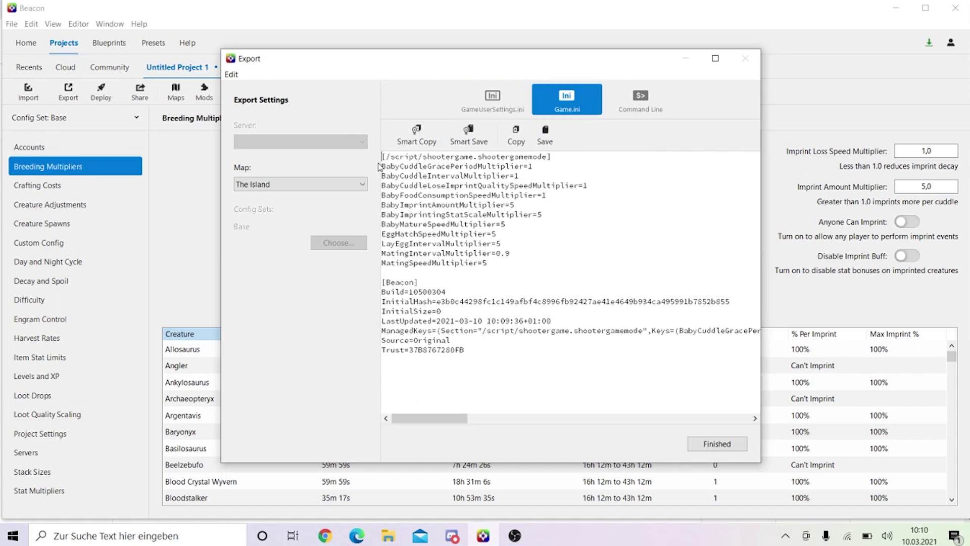
drag(382, 166, 537, 271)
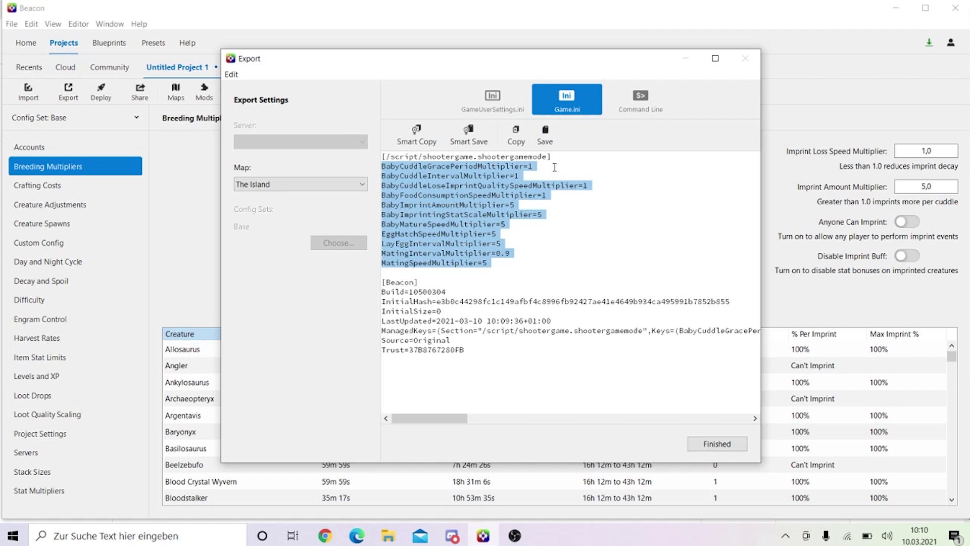
click(562, 223)
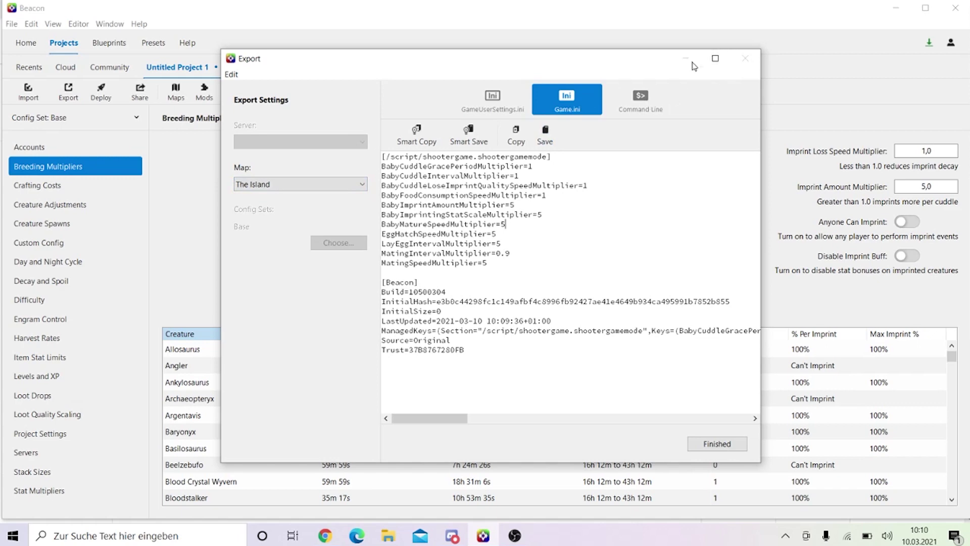
click(728, 443)
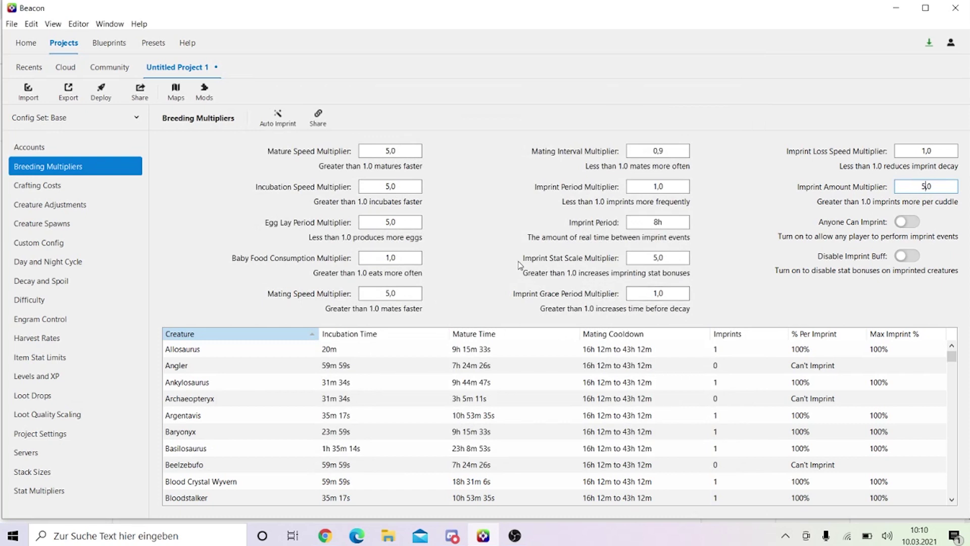
Reopen the project export to recheck the breeding multipliers in Game.ini, and close it again.
click(11, 24)
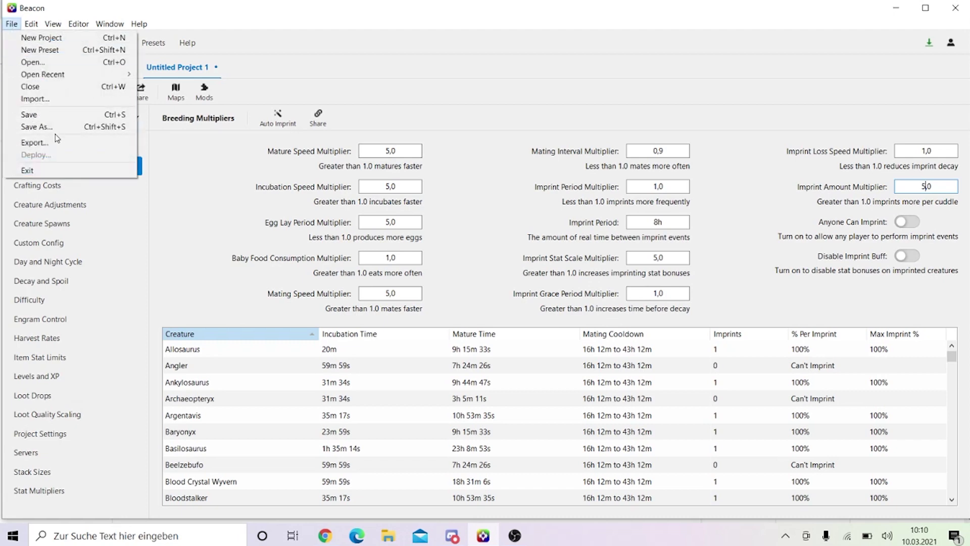
click(45, 143)
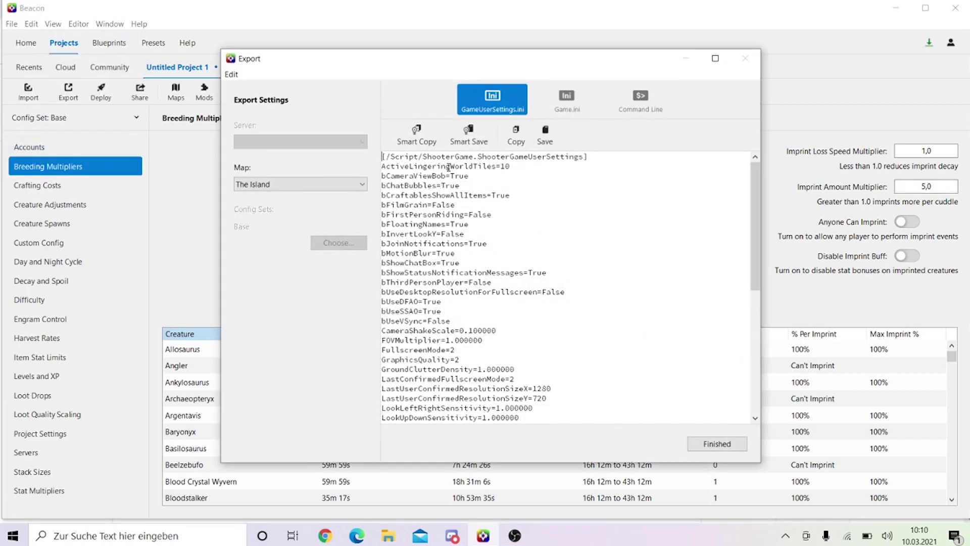
click(556, 105)
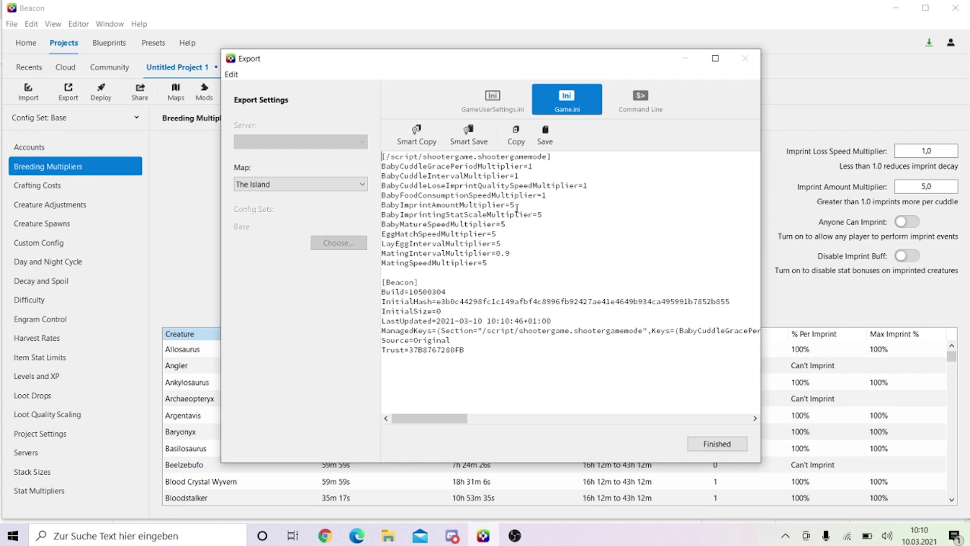
click(535, 166)
click(712, 446)
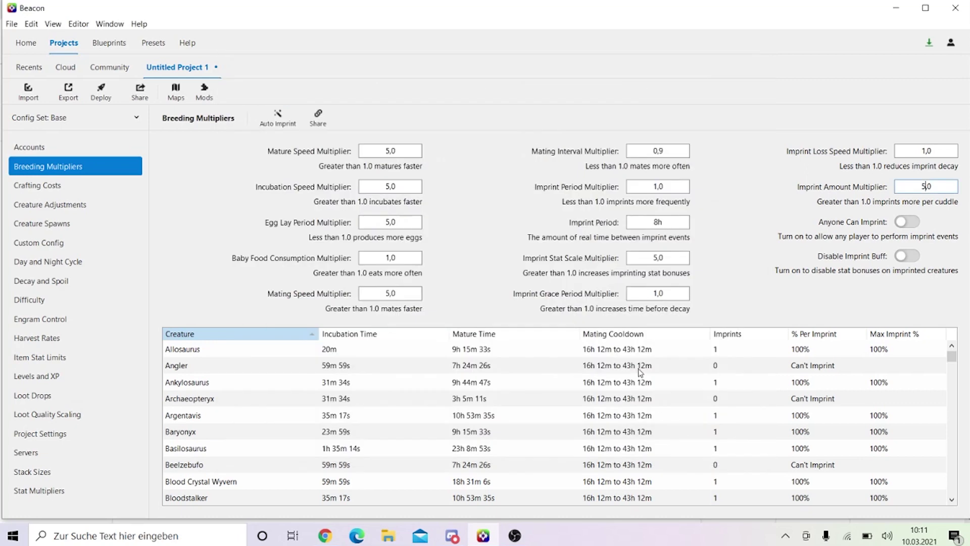